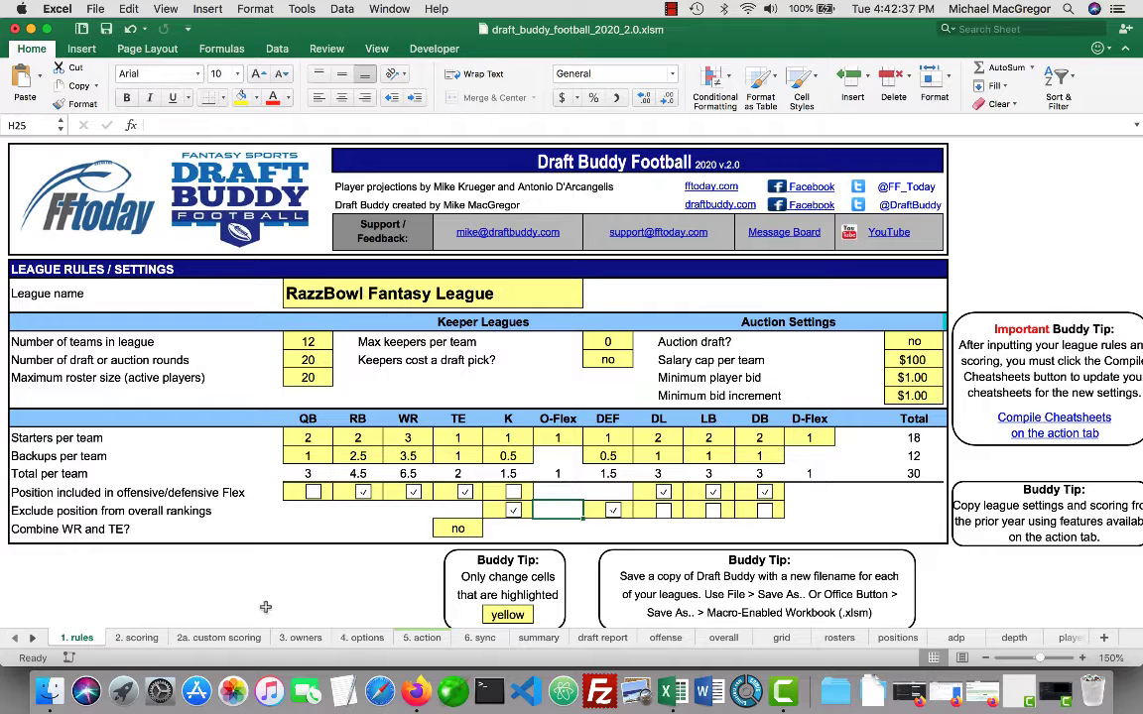
- Open the 2. scoring sheet and review the scoring tables from quarterbacks through defensive backs
click(144, 638)
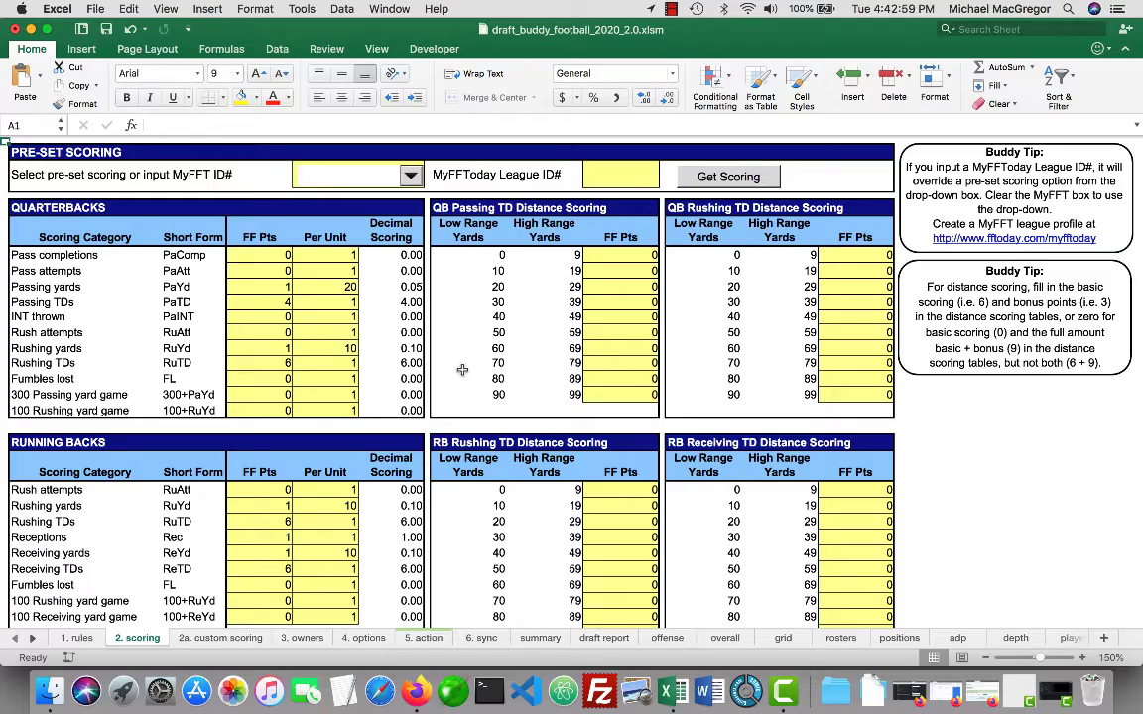
scroll(463, 370, down, 1)
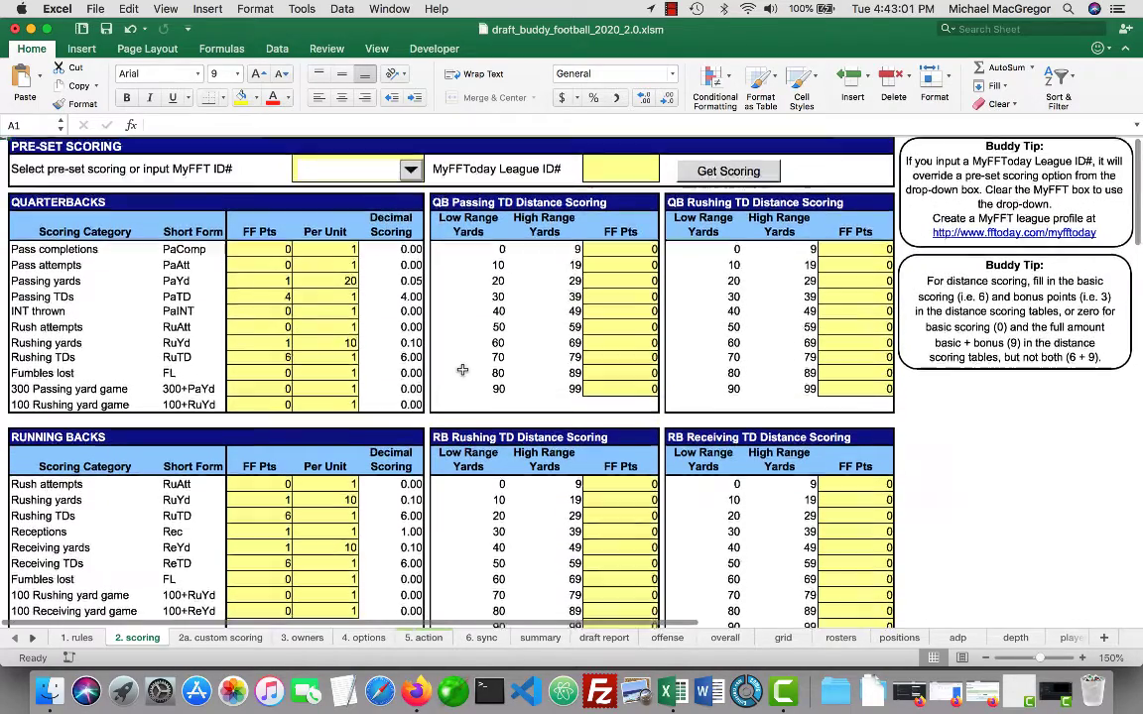
scroll(462, 370, down, 15)
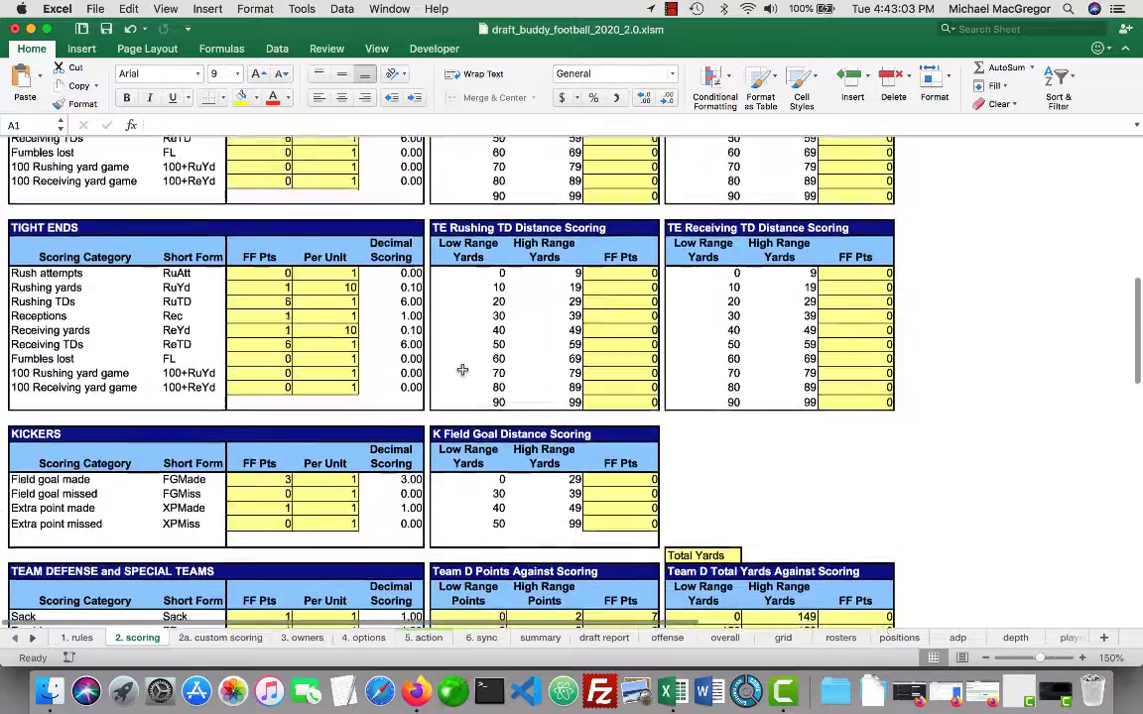
scroll(462, 370, down, 15)
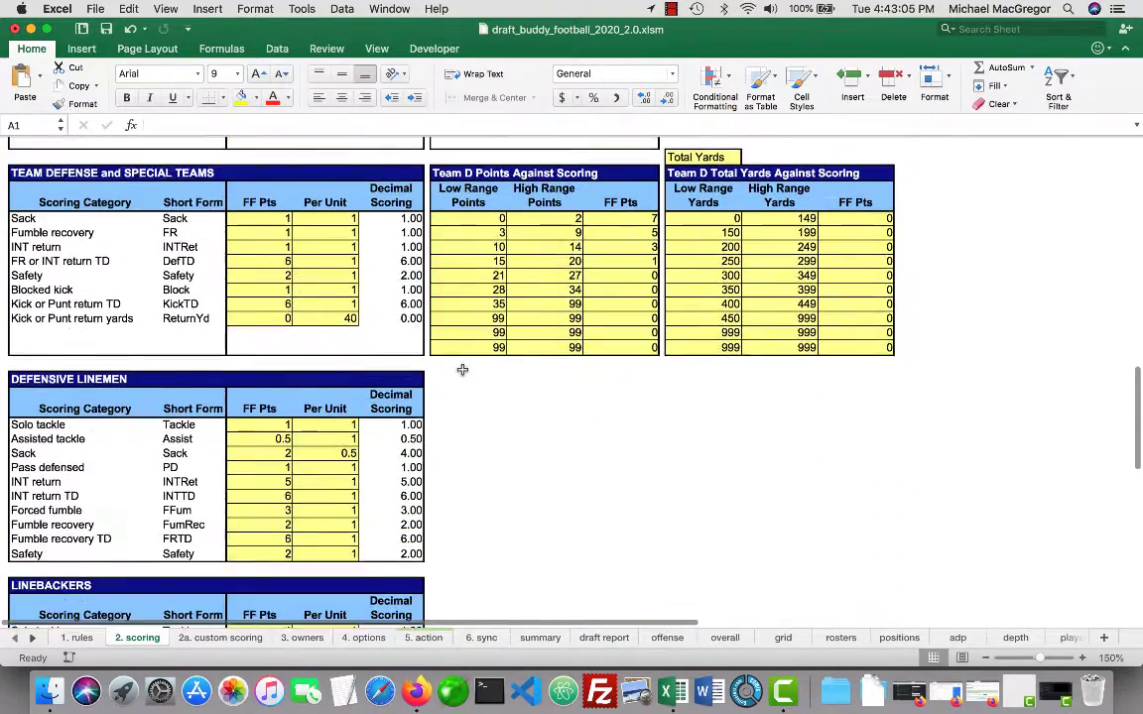
scroll(462, 370, down, 15)
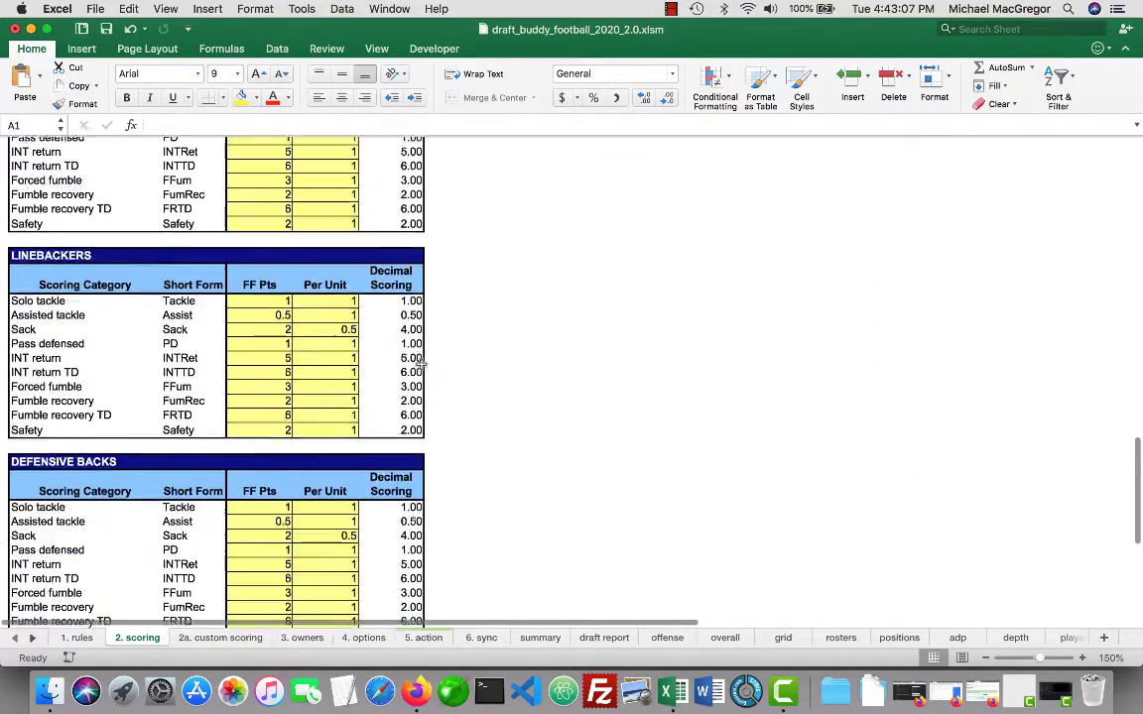
scroll(421, 366, down, 2)
scroll(419, 357, up, 6)
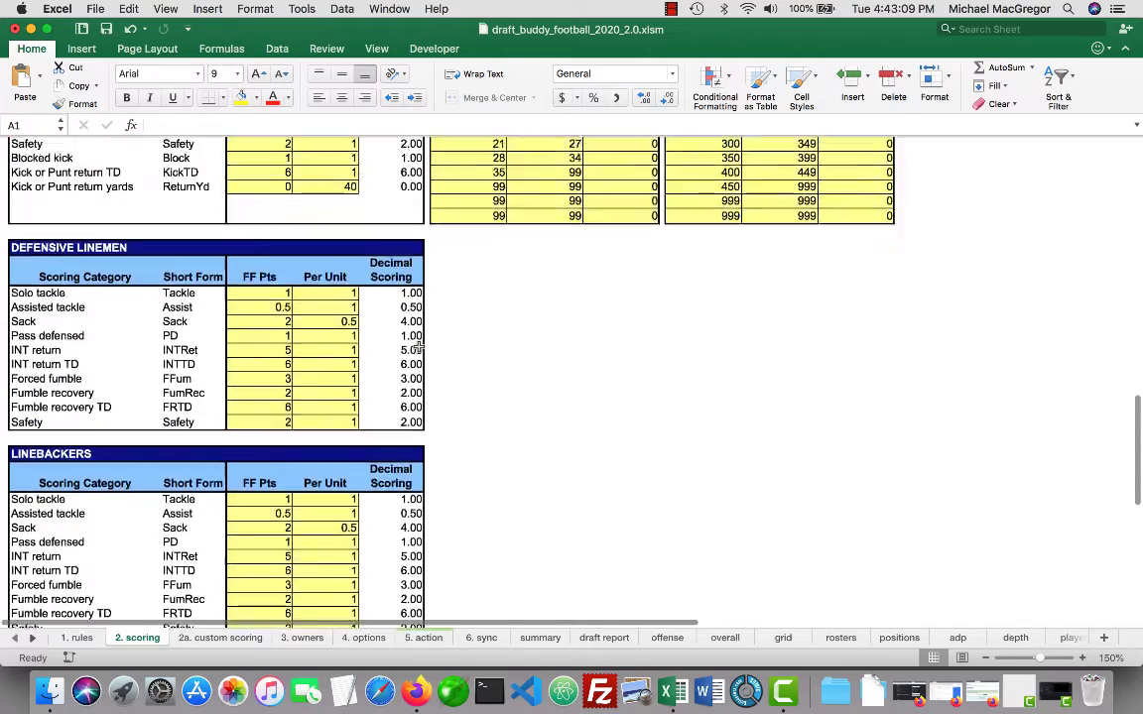
scroll(419, 346, up, 20)
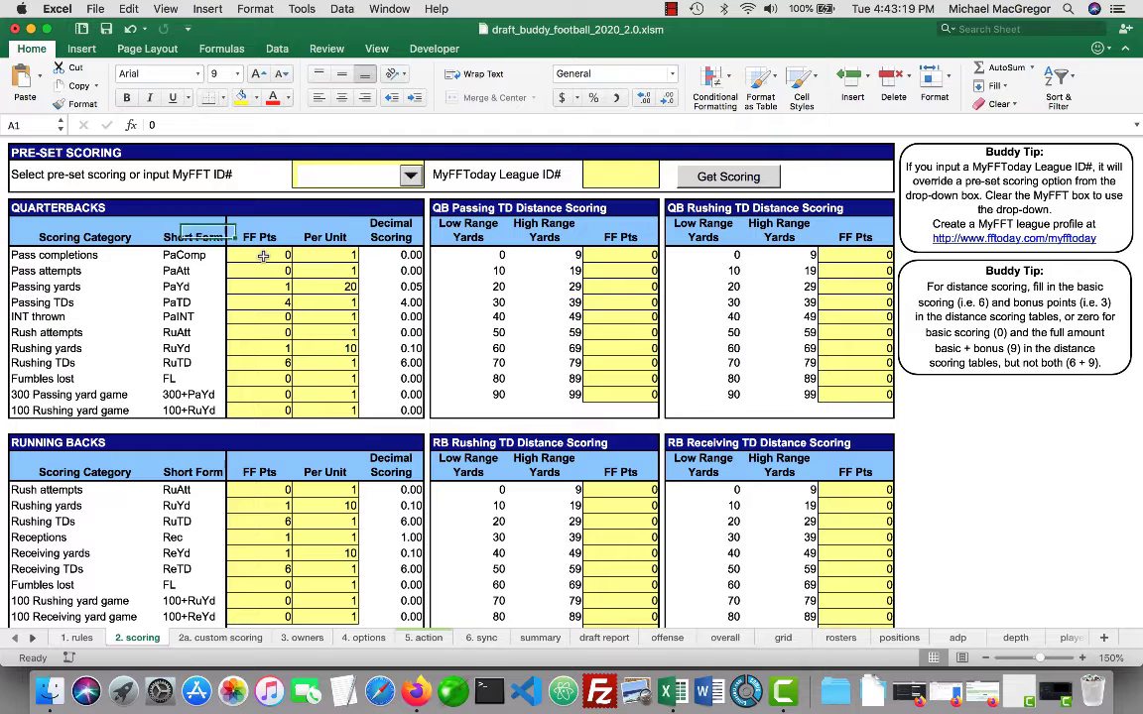
- Set the quarterbacks' Per Unit value for passing yards to 25
click(316, 256)
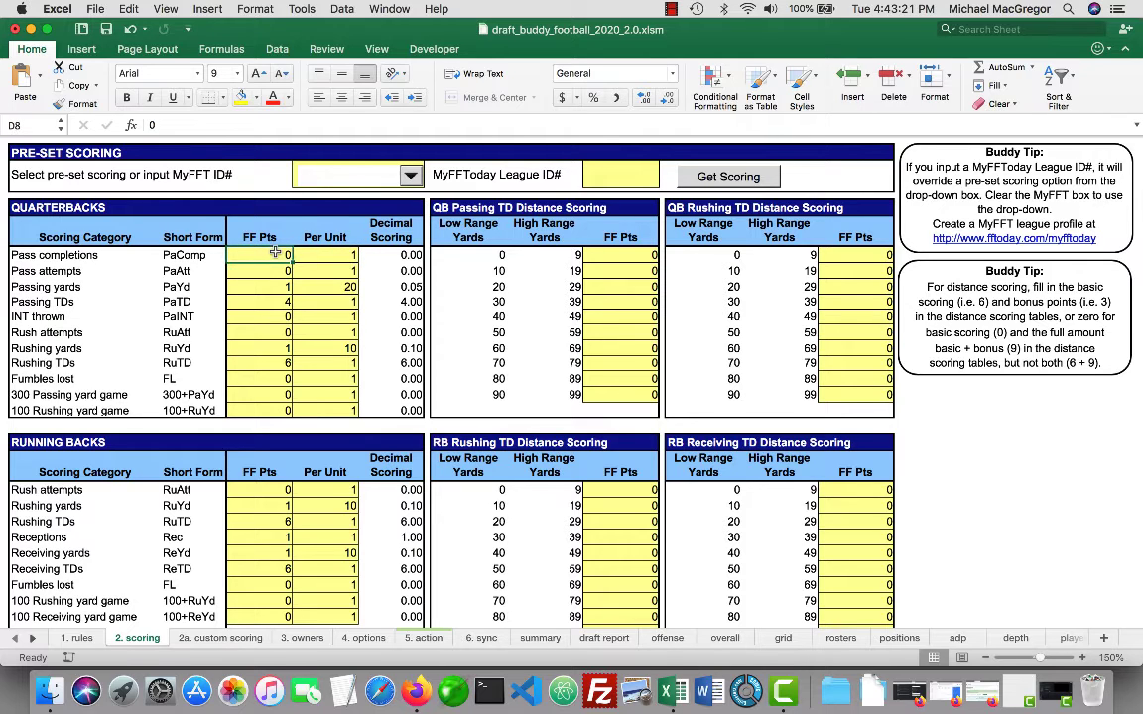
click(243, 255)
click(263, 286)
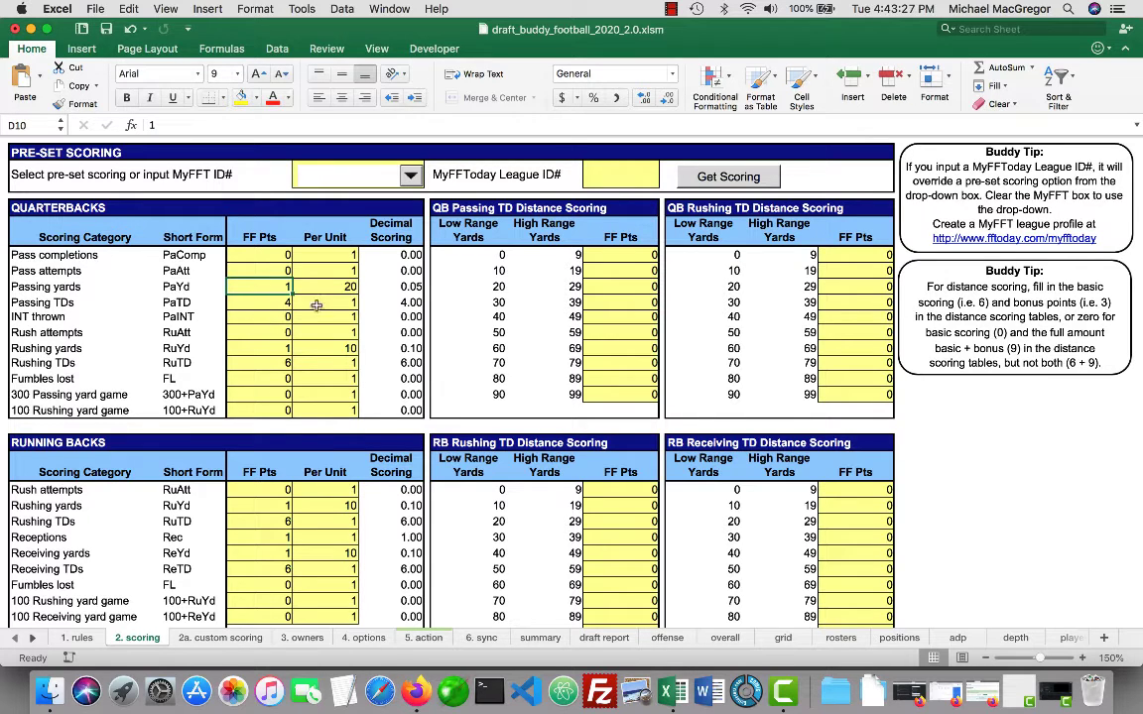
key(Right)
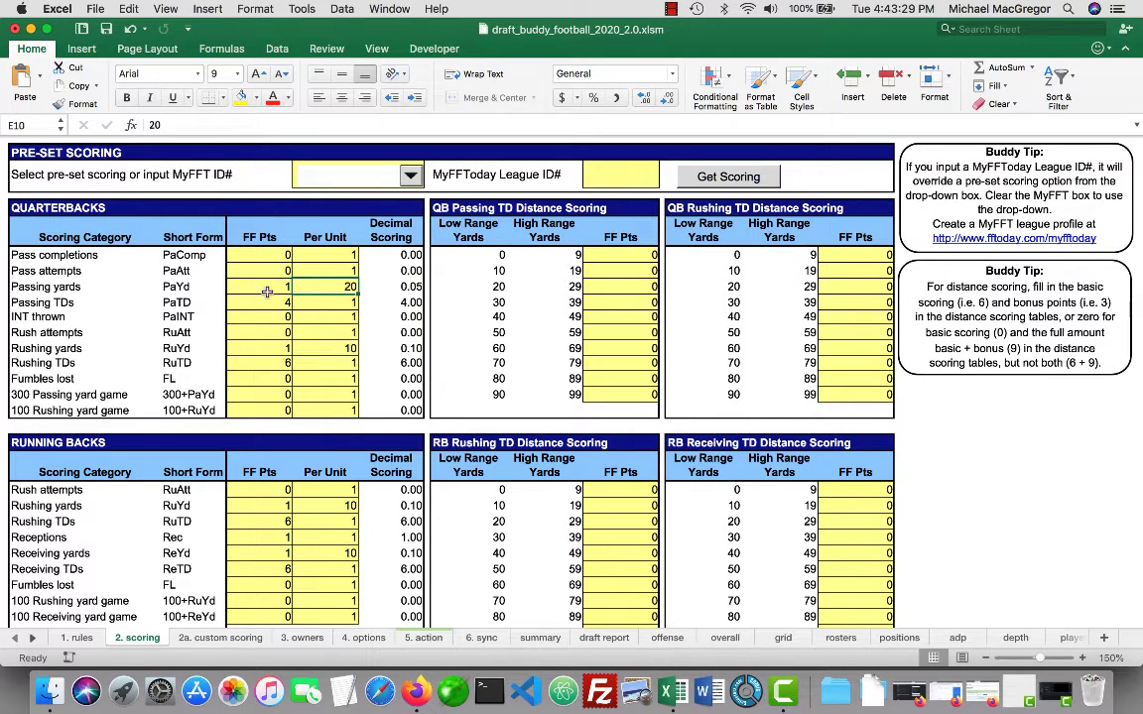
text(25)
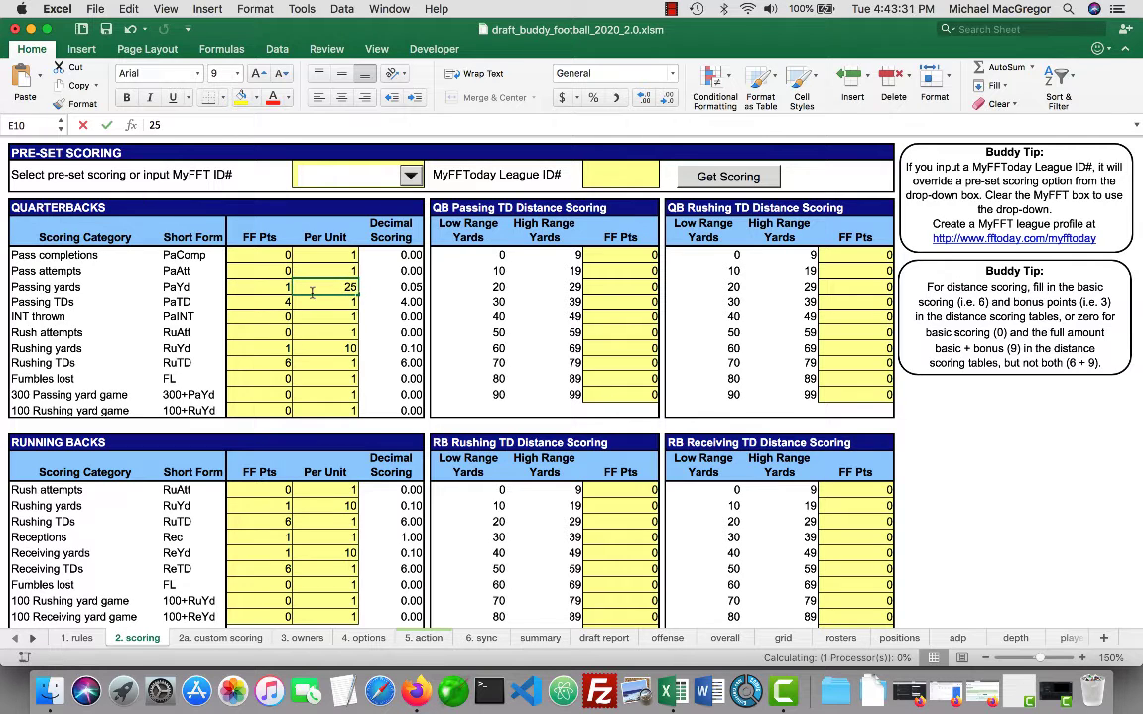
key(Return)
- Score quarterback passing yards as decimals, with FF Pts set to 0.04 and Per Unit set to 1
key(Up)
key(Left)
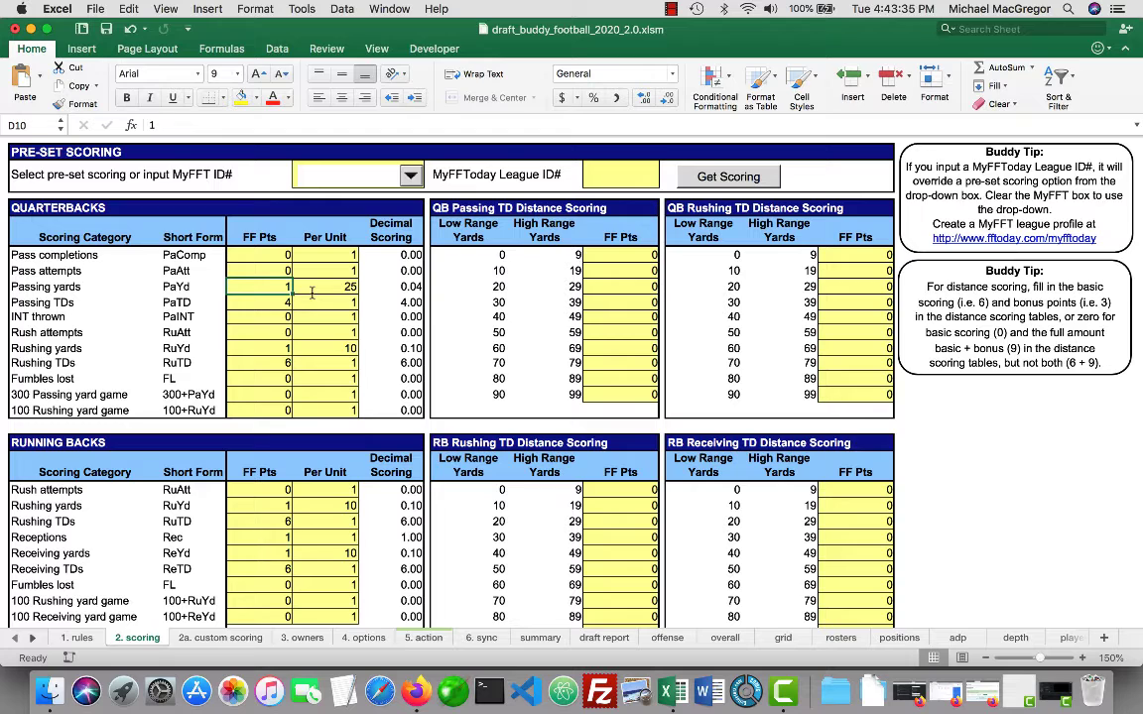
text(.04)
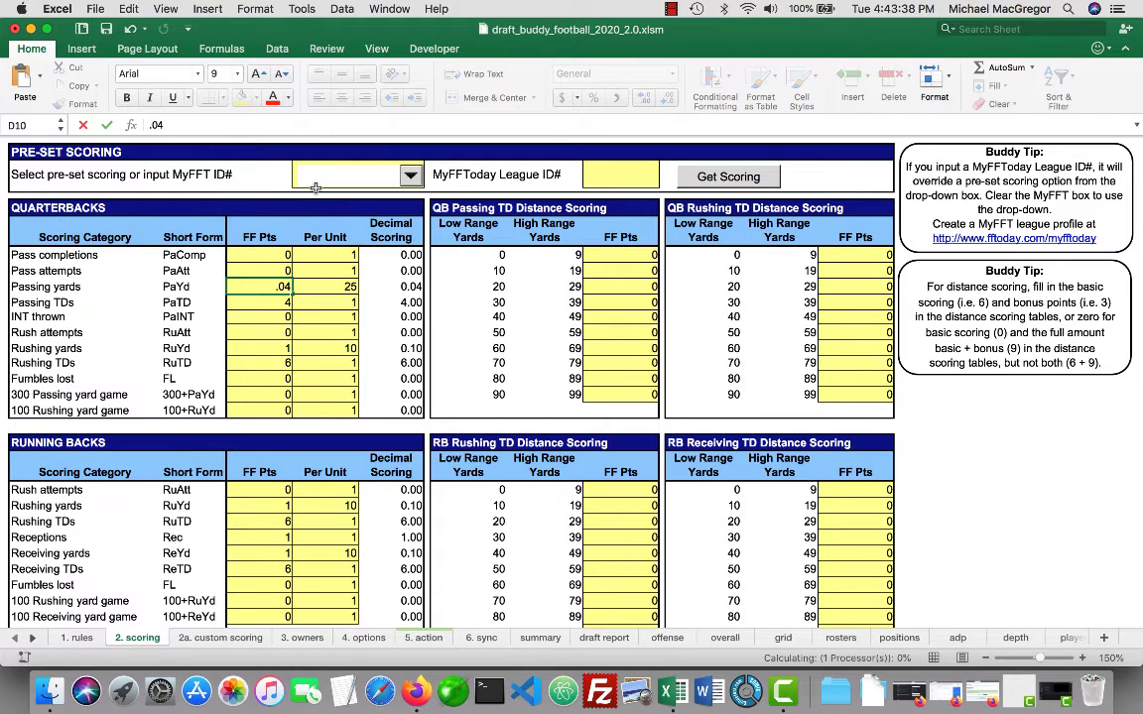
key(Tab)
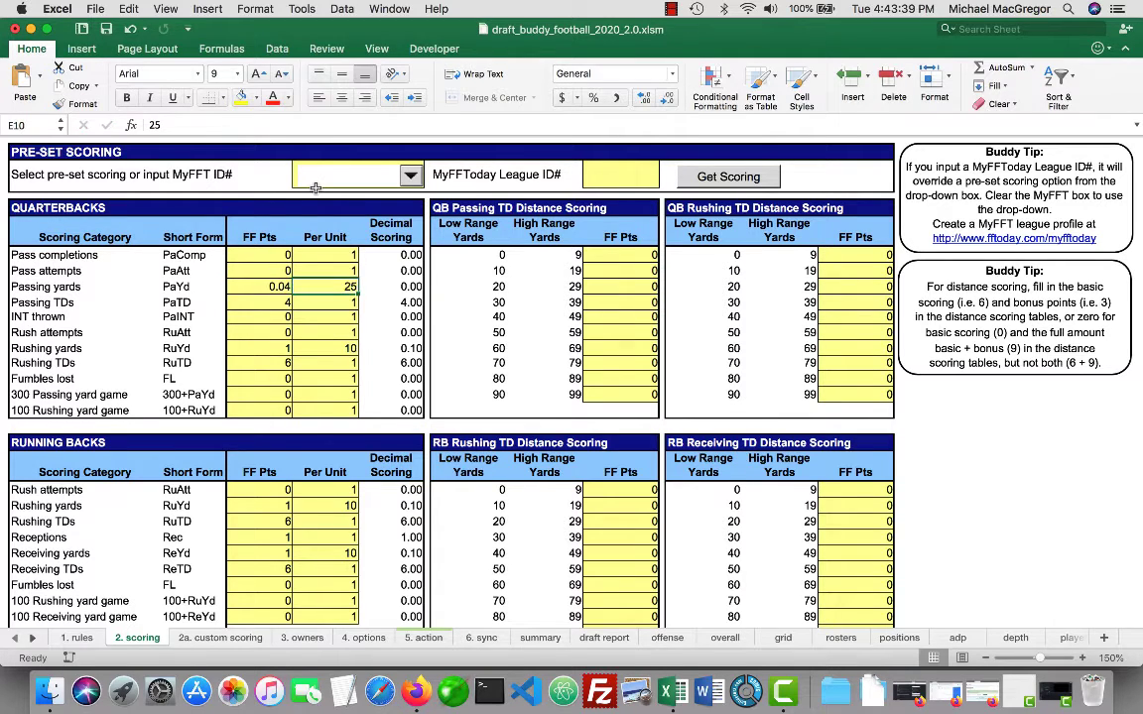
text(1)
key(Return)
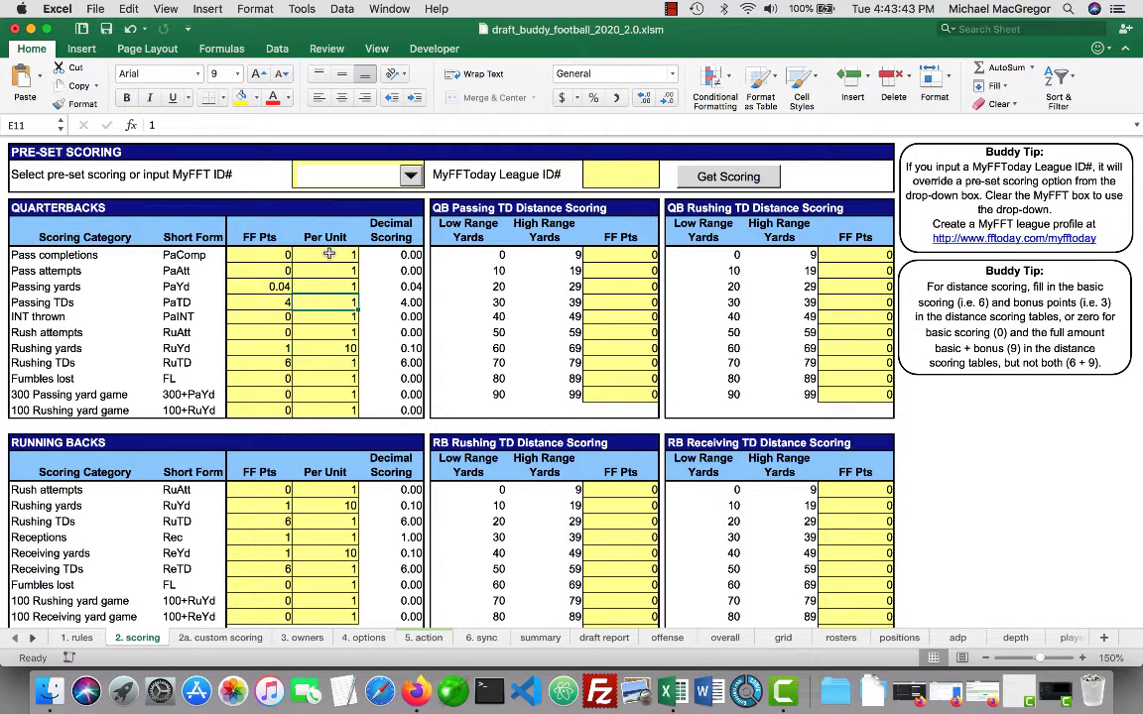
drag(298, 255, 326, 406)
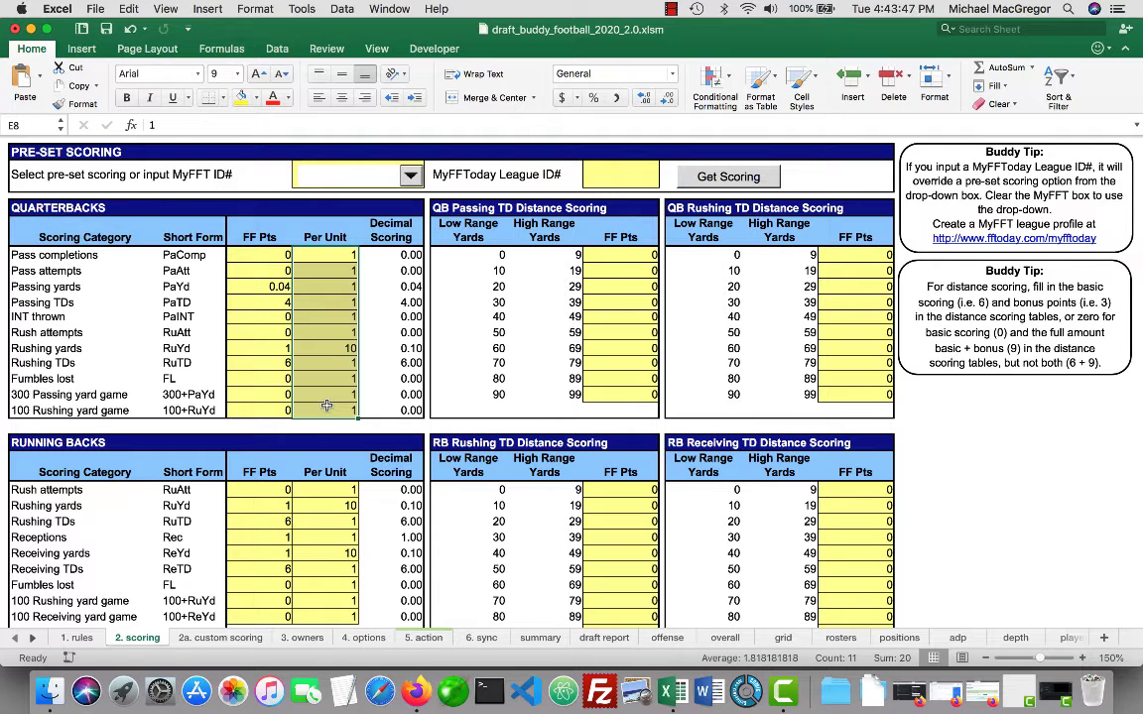
click(304, 286)
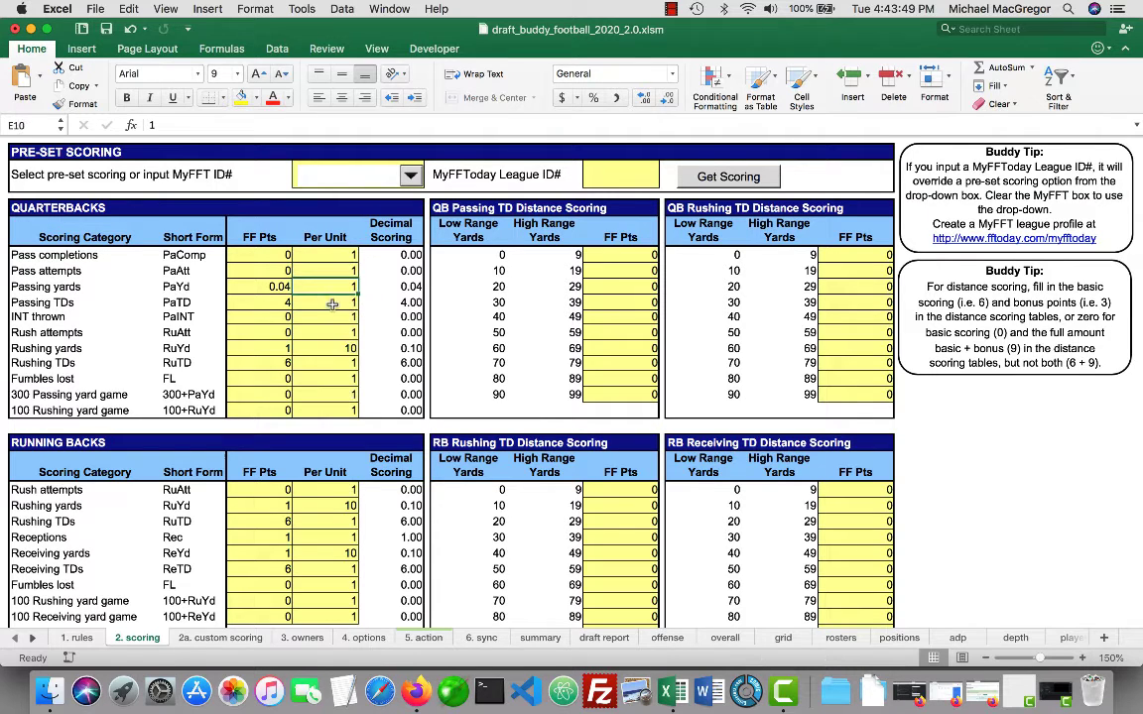
- Set quarterback rushing yards to 0.1 FF Pts with a Per Unit value of 1
click(283, 348)
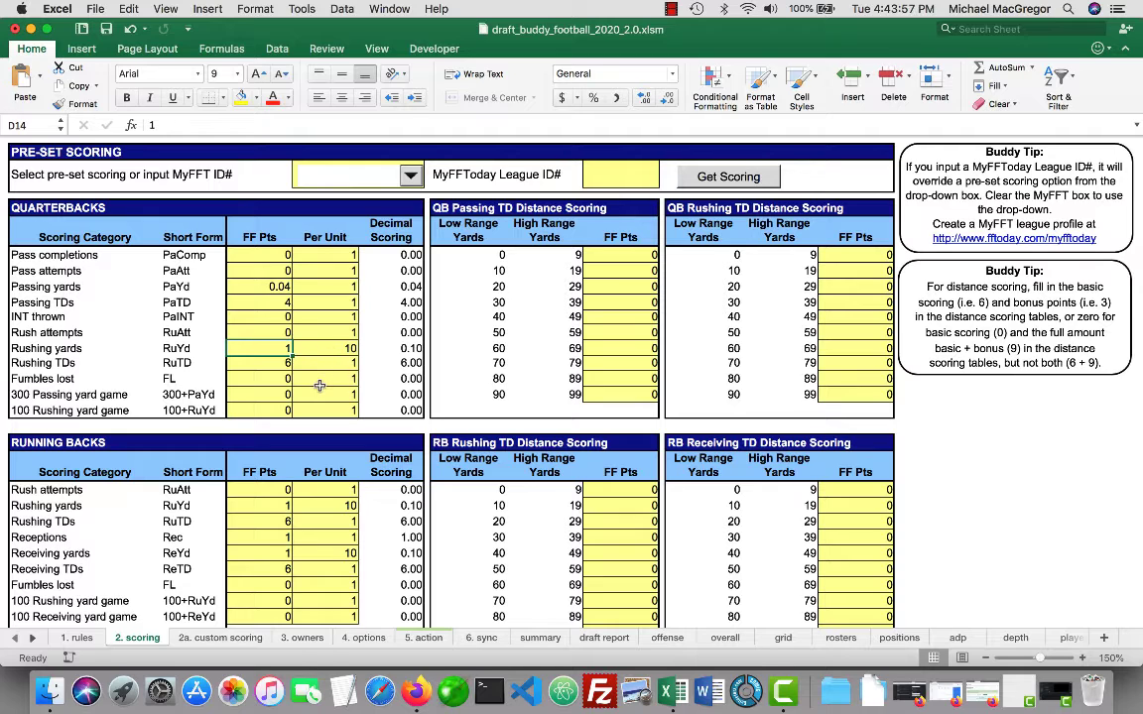
text(.1)
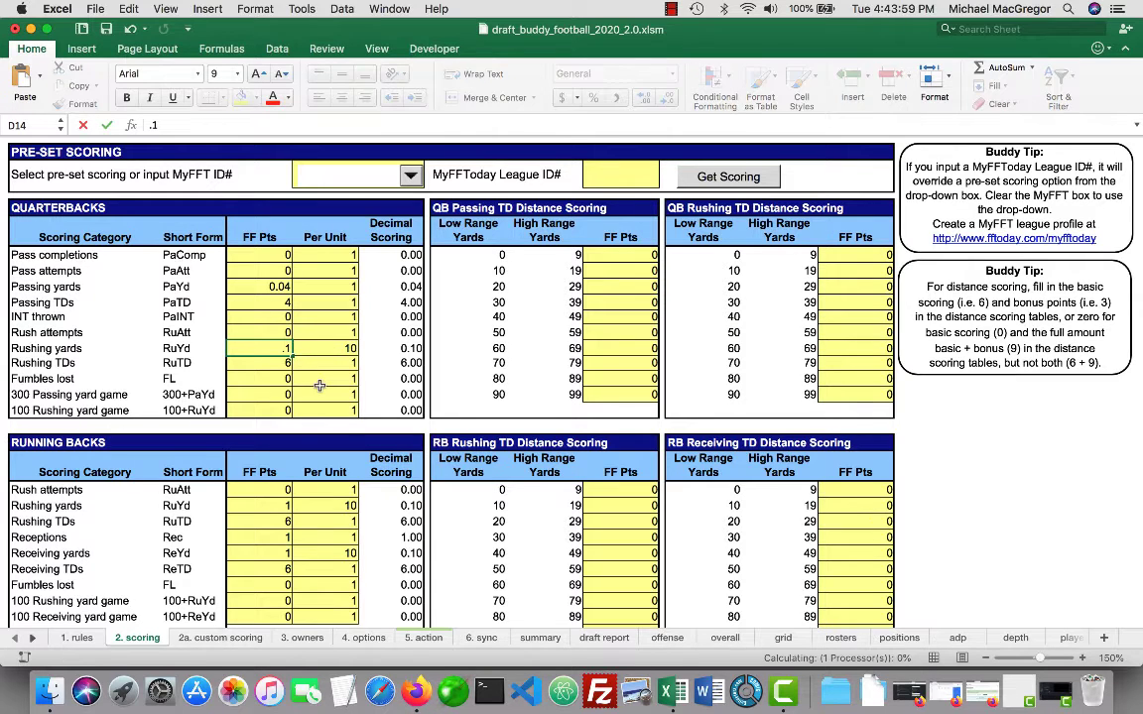
key(Tab)
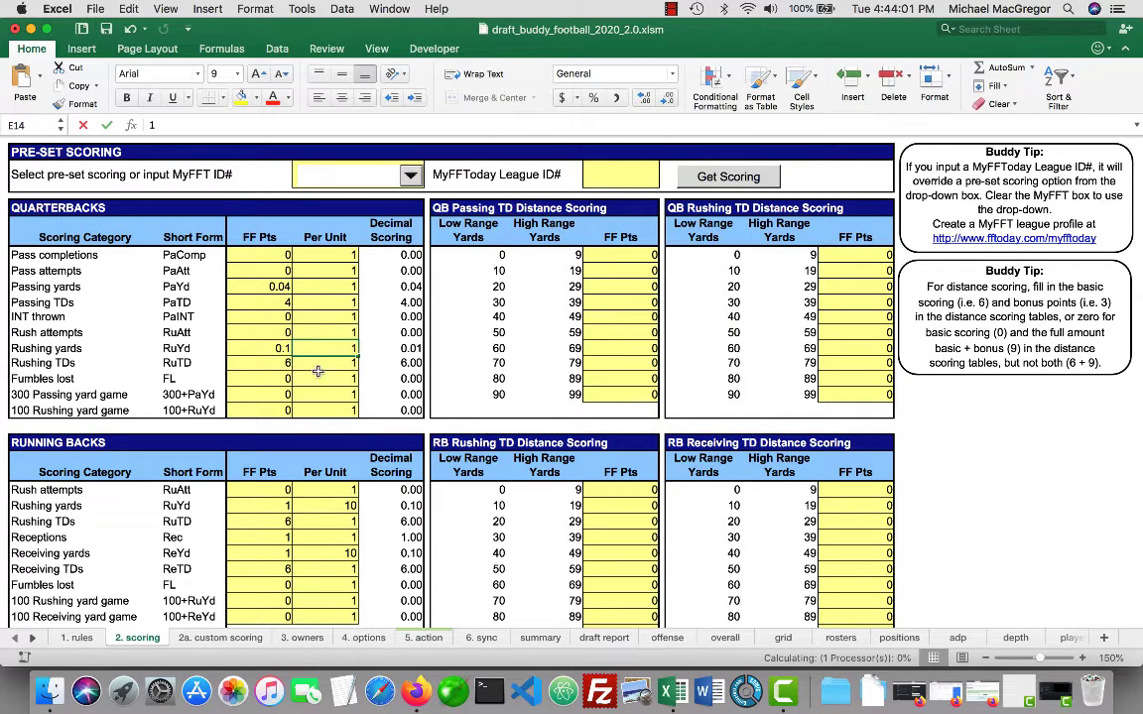
text(1)
key(Return)
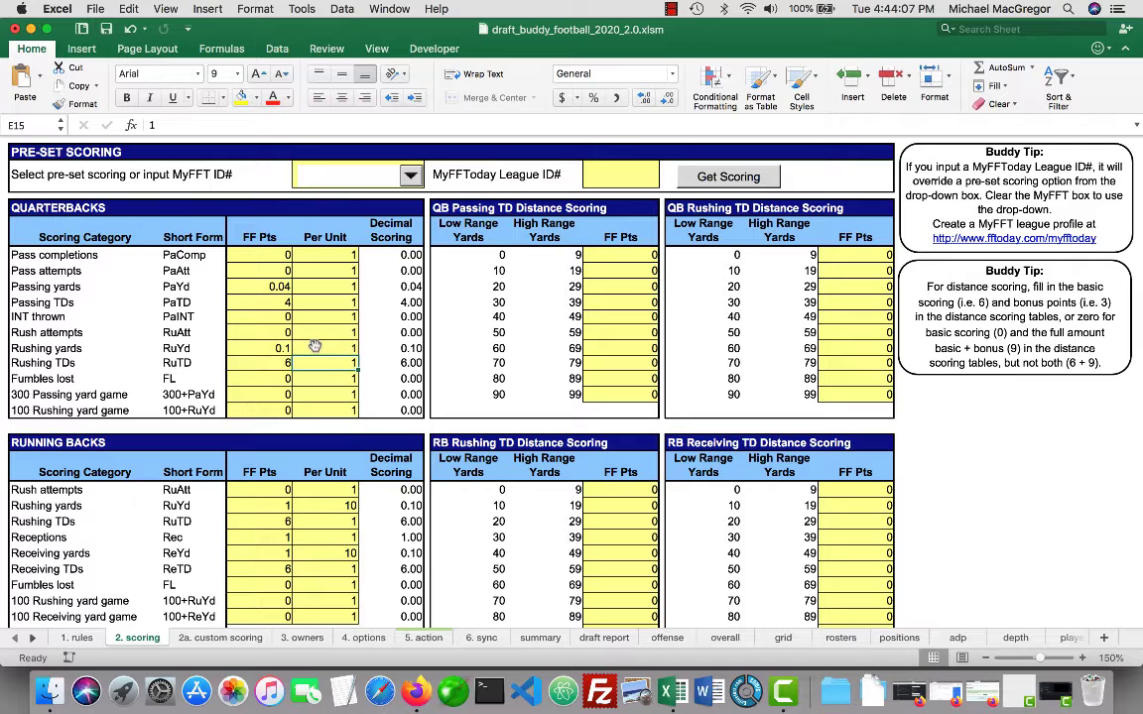
- Set the quarterback FF Pts penalties to -2 for interceptions thrown and -1 for fumbles lost
click(278, 317)
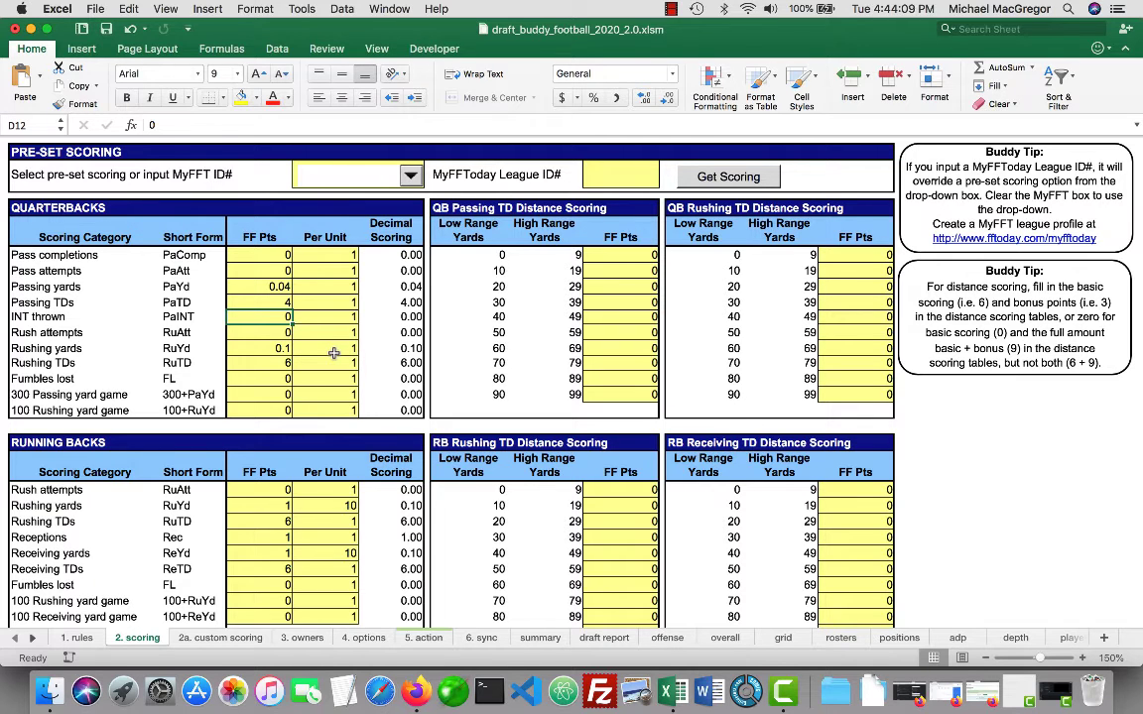
text(-2)
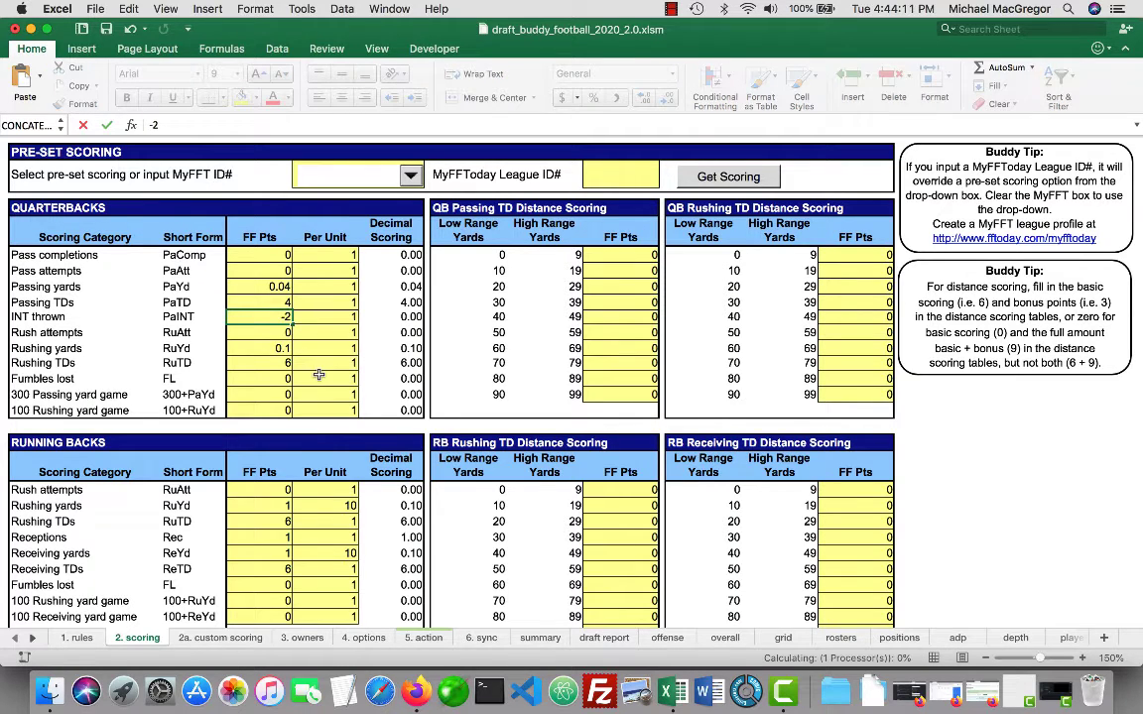
key(Return)
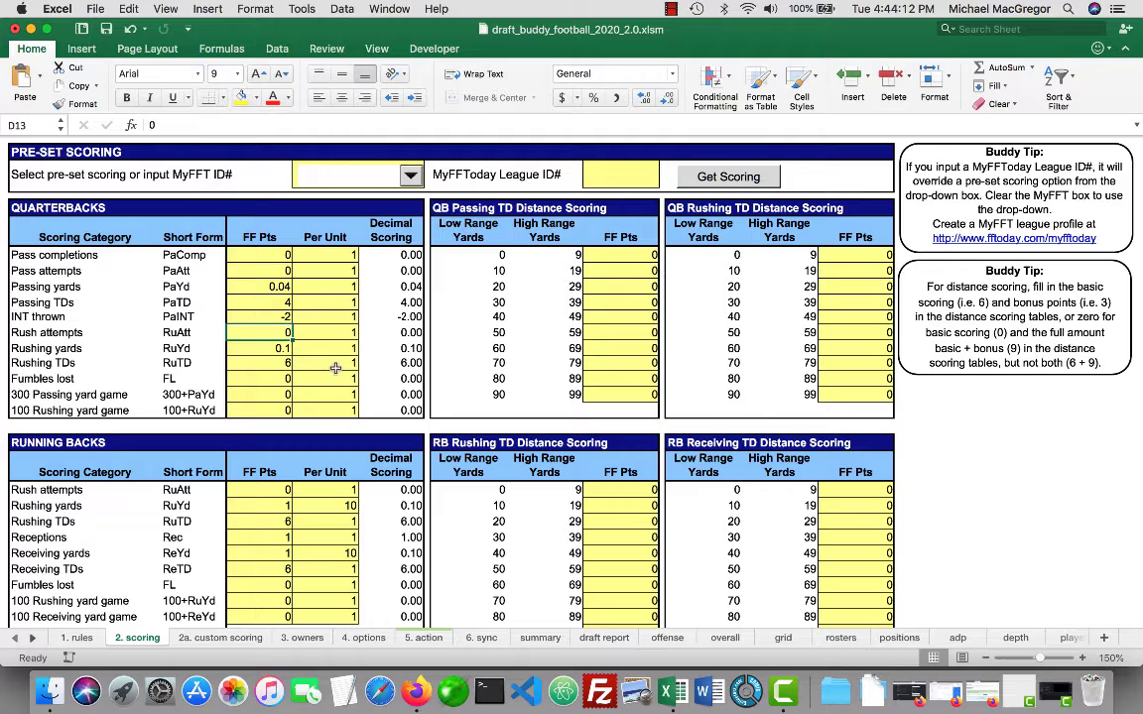
click(277, 381)
text(-1)
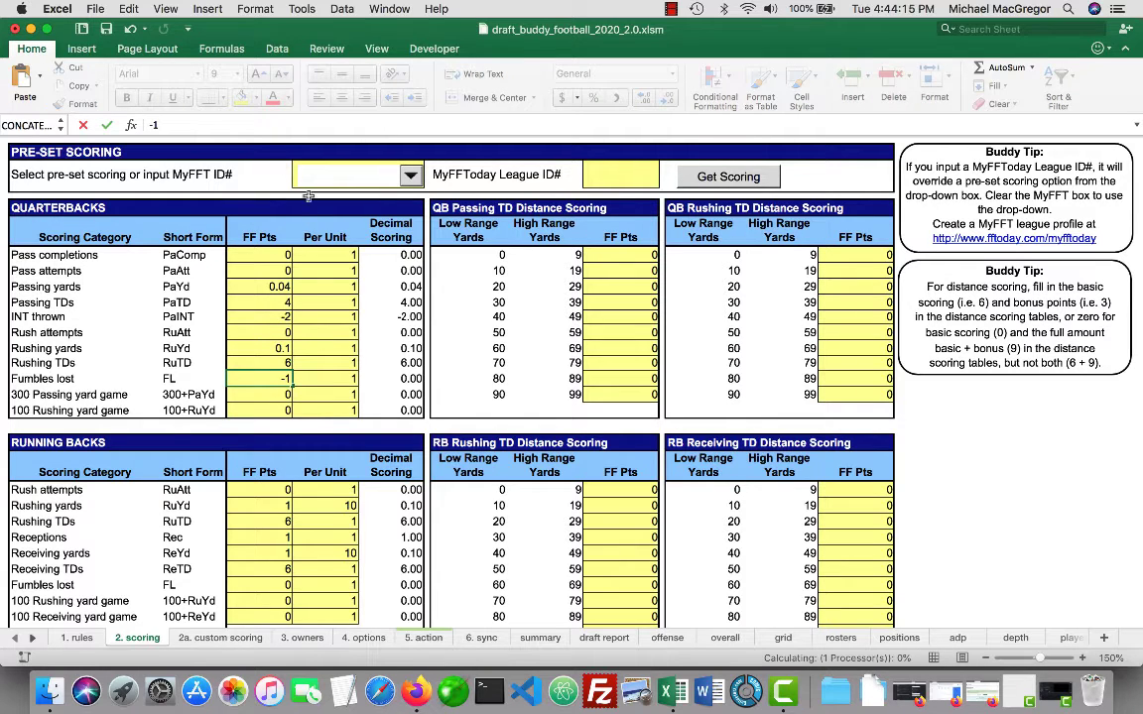
key(Return)
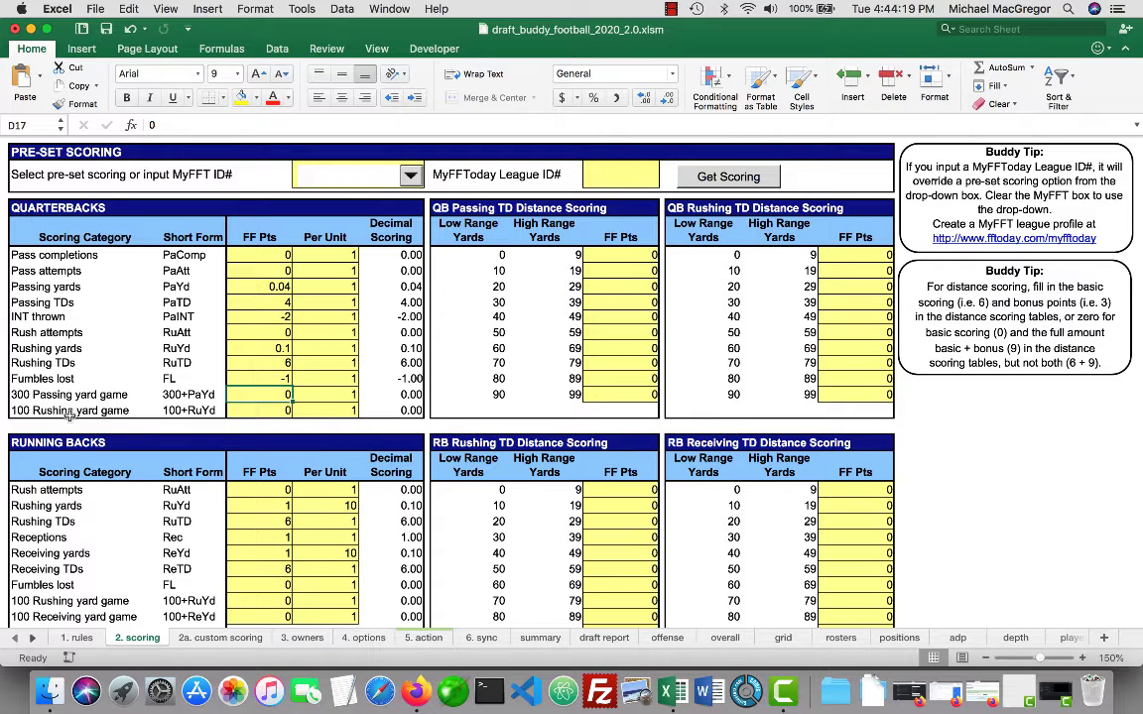
- Set the quarterback bonus FF Pts to 5 for a 300 passing yard game and 4 for a 100 rushing yard game
scroll(63, 421, down, 5)
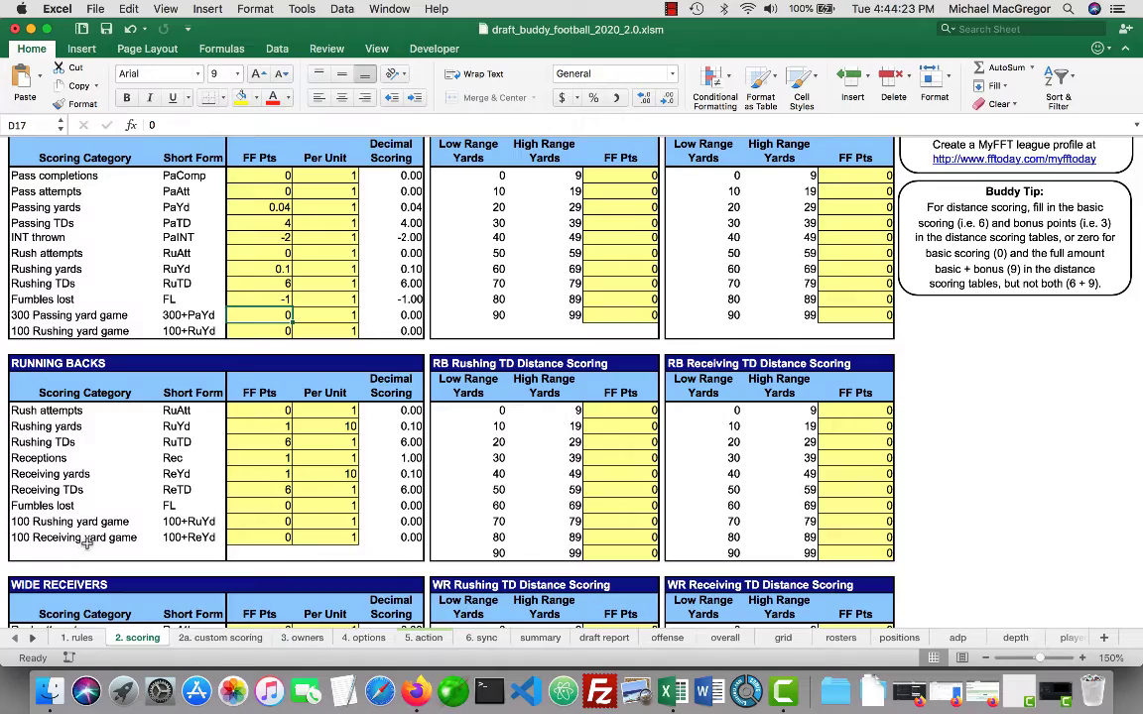
scroll(86, 544, down, 10)
scroll(86, 544, up, 12)
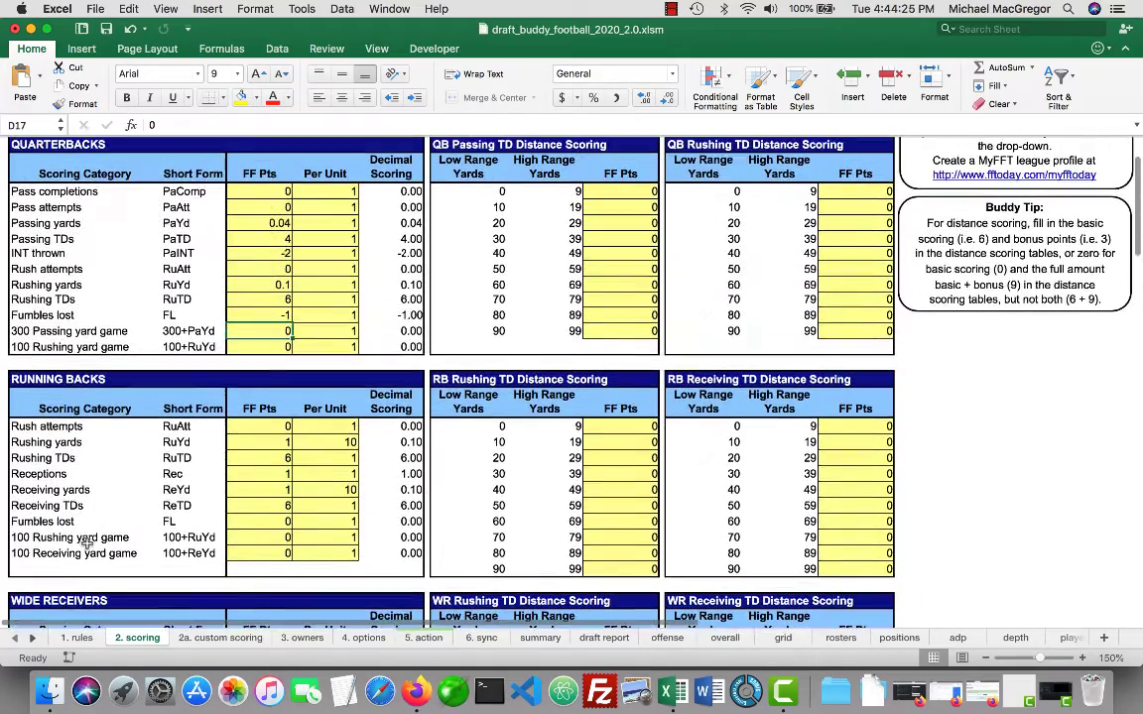
scroll(86, 543, up, 4)
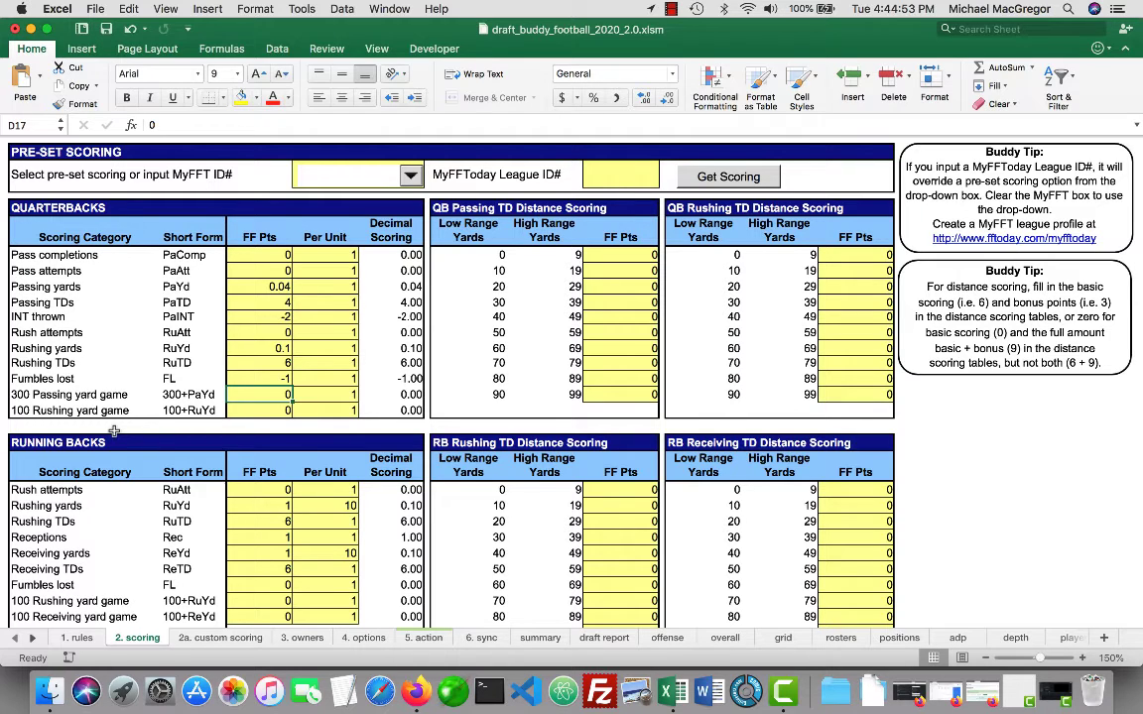
key(Down)
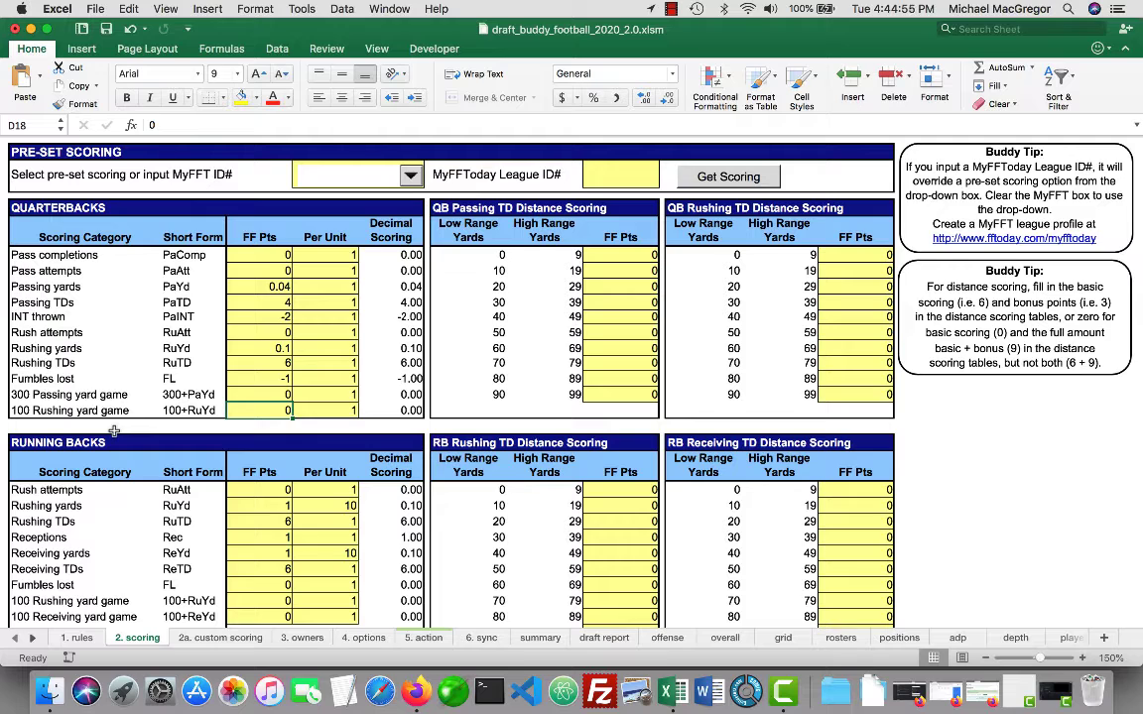
key(Up)
text(5)
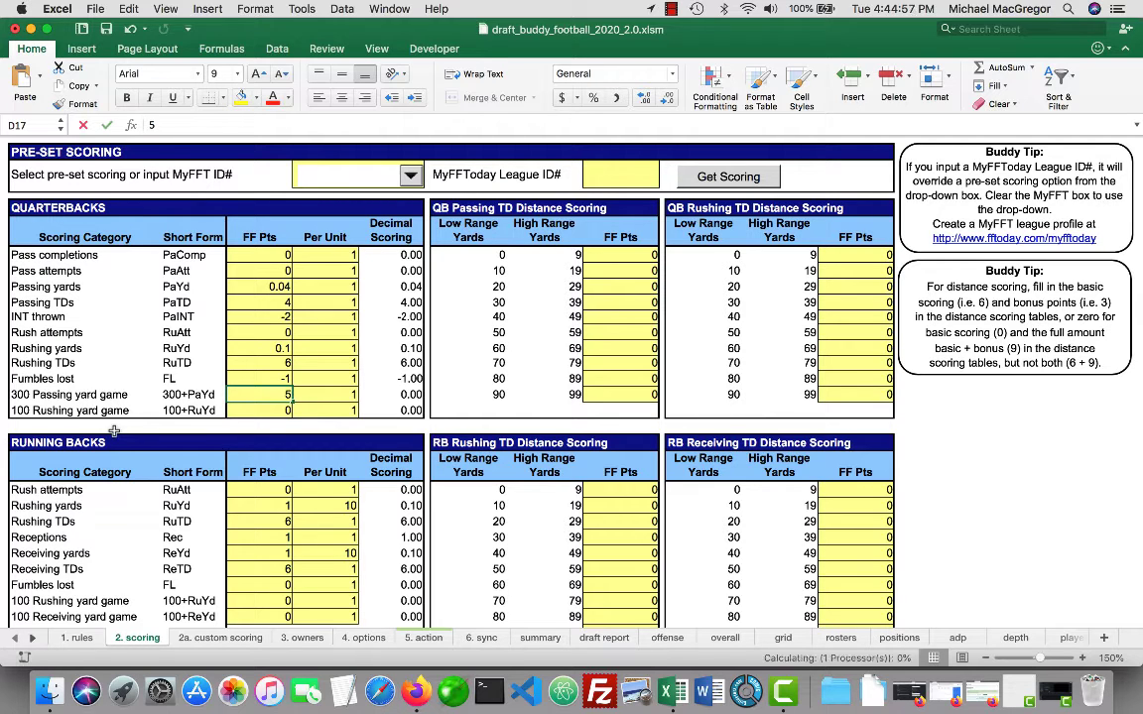
key(Return)
text(5)
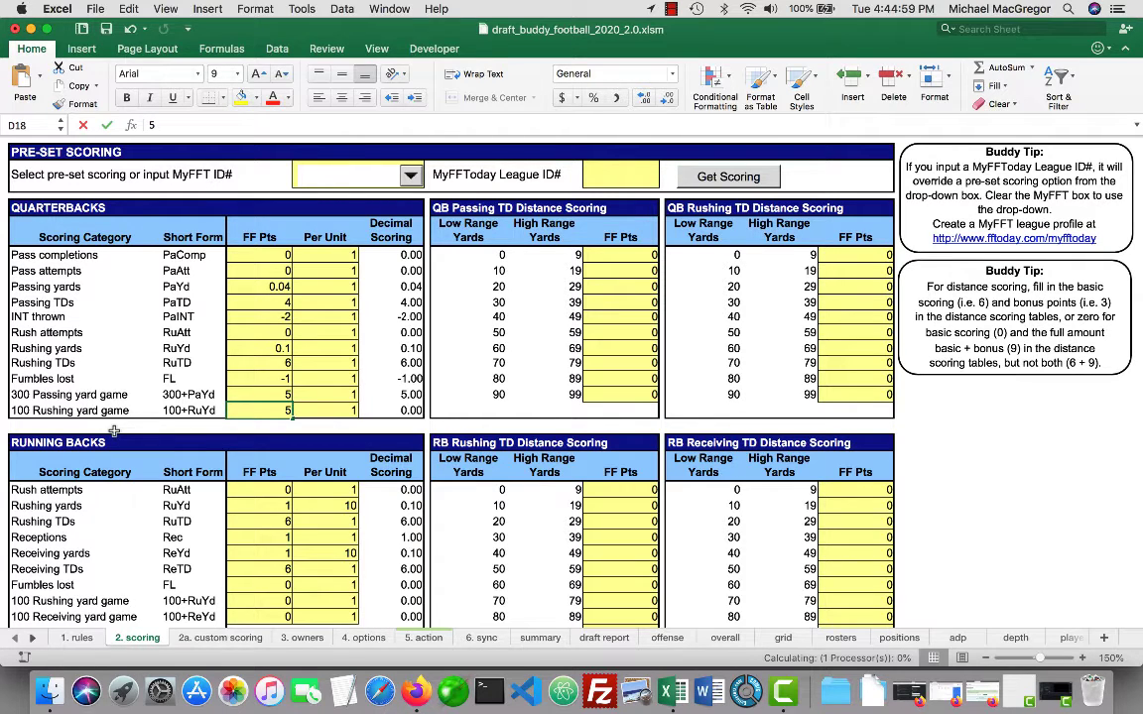
key(ctrl+Return)
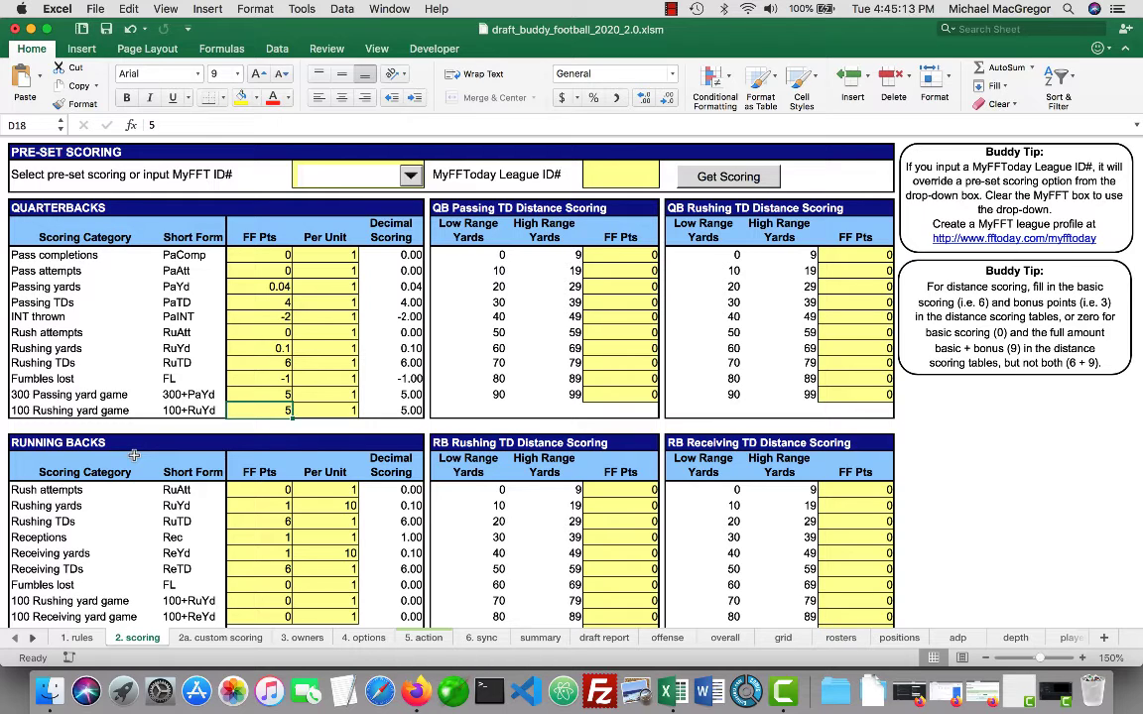
text(4)
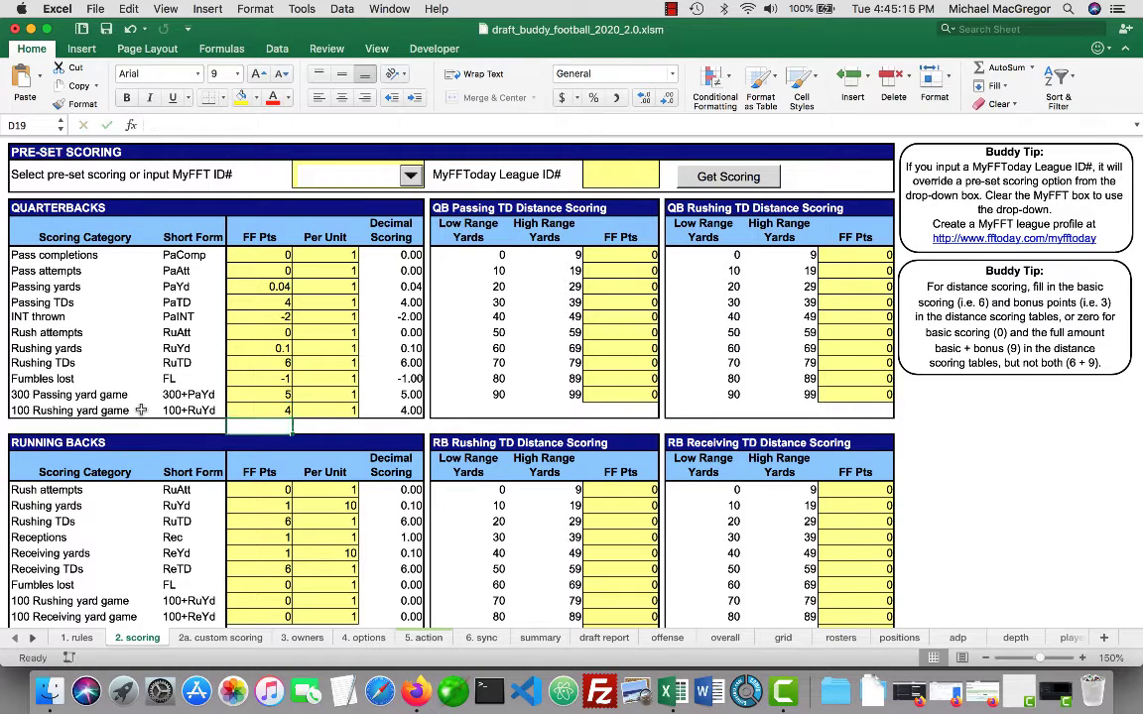
key(Return)
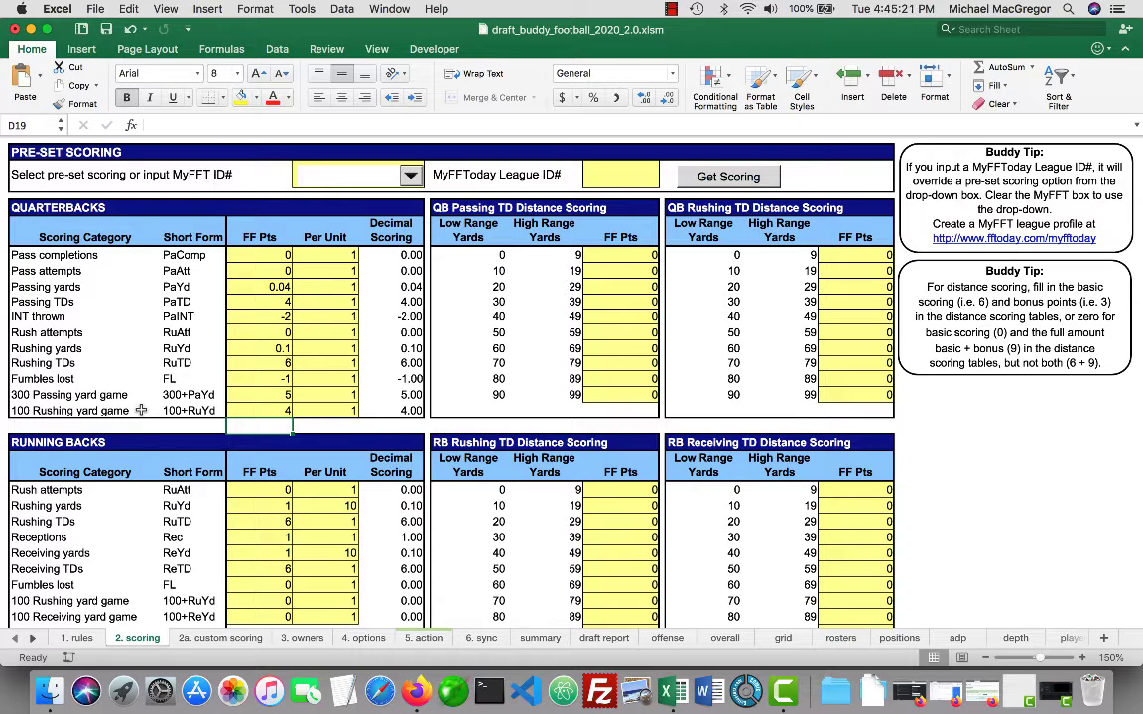
- Examine the touchdown distance scoring tables beside the quarterback, running back and wide receiver categories
click(325, 407)
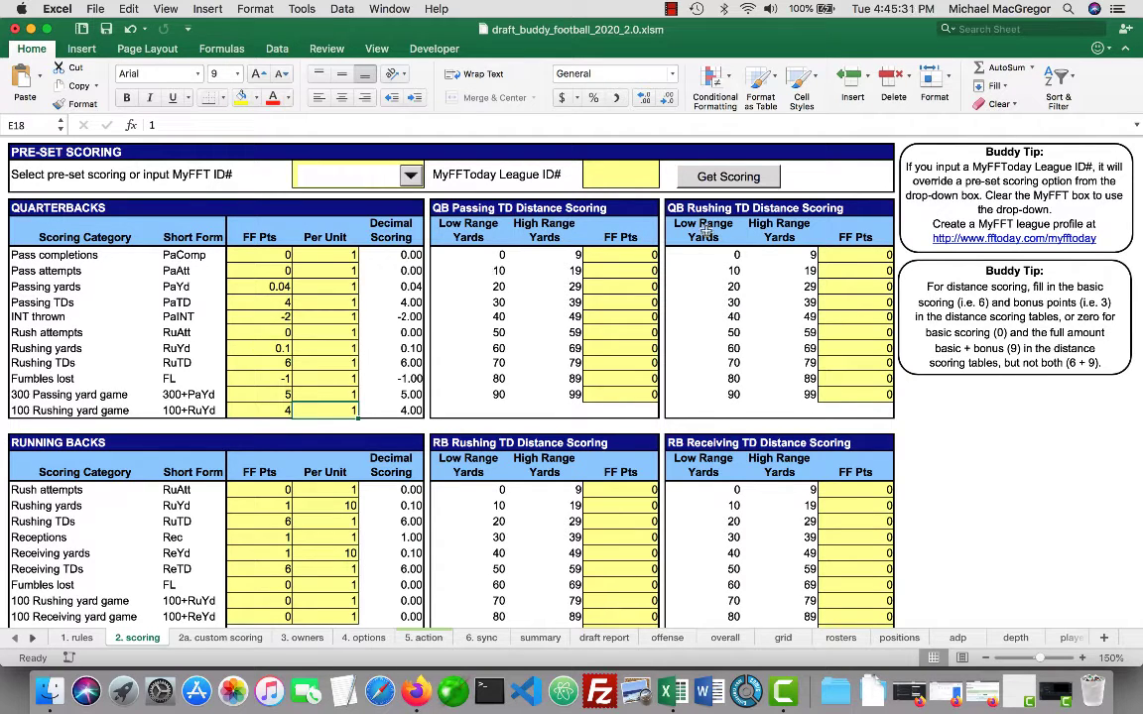
scroll(593, 416, down, 1)
scroll(594, 416, down, 5)
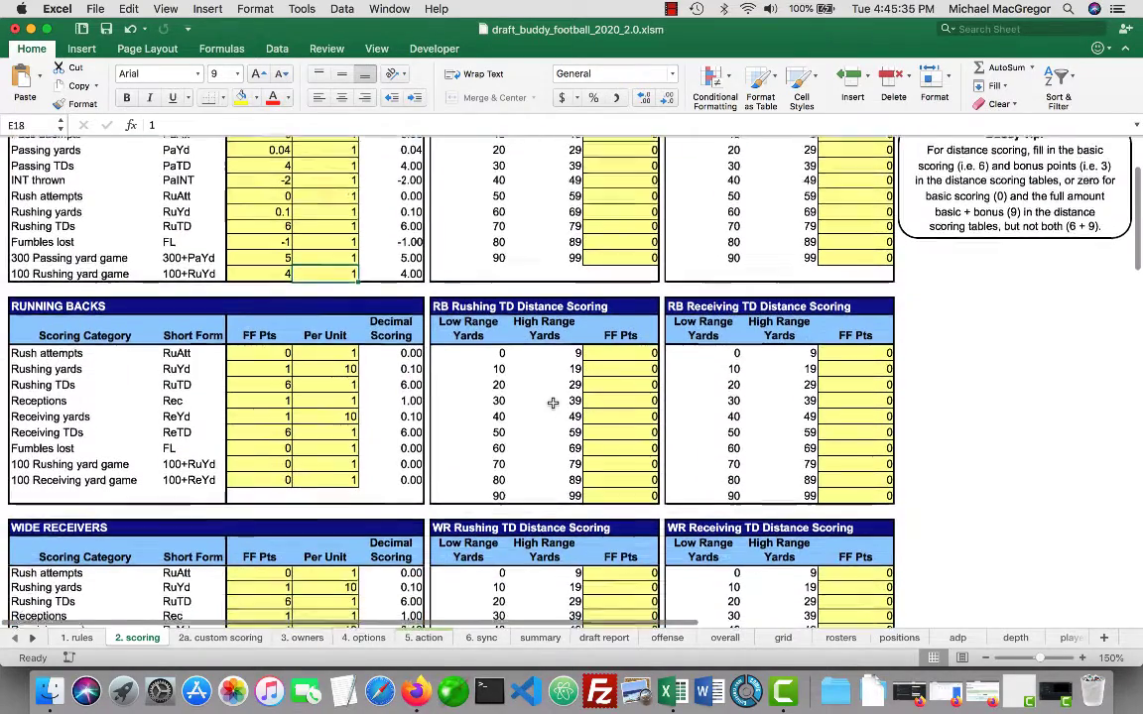
scroll(552, 402, down, 3)
scroll(552, 403, up, 10)
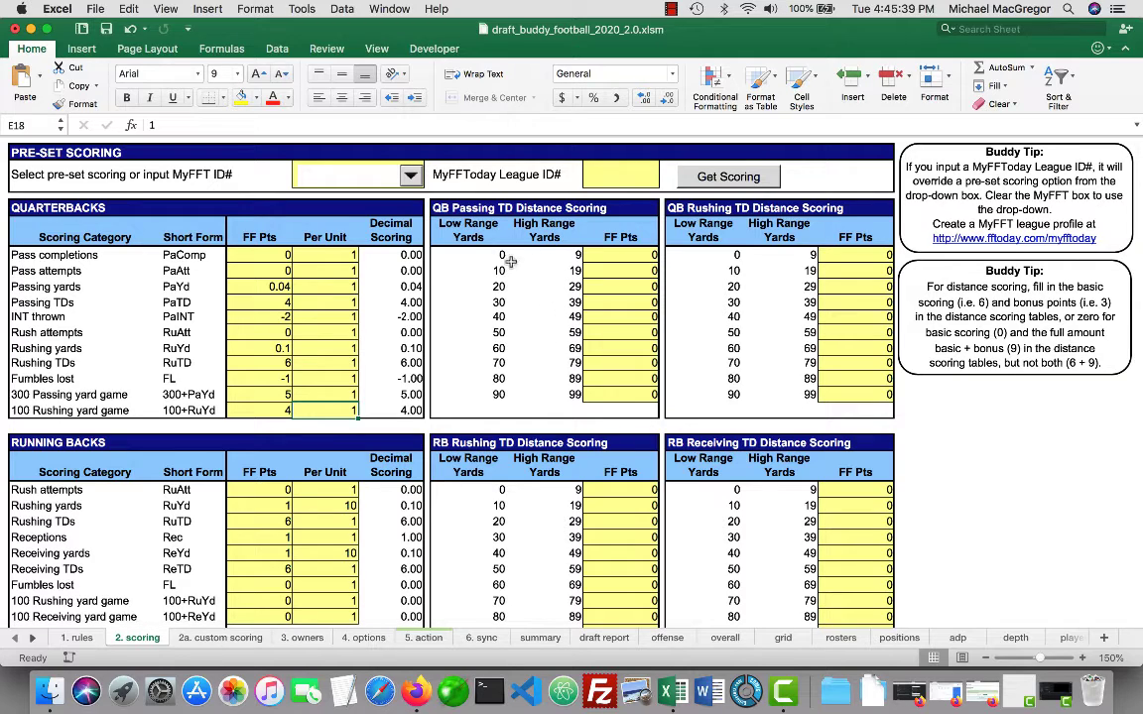
scroll(522, 346, down, 2)
scroll(523, 346, up, 2)
scroll(523, 346, down, 2)
scroll(523, 346, up, 1)
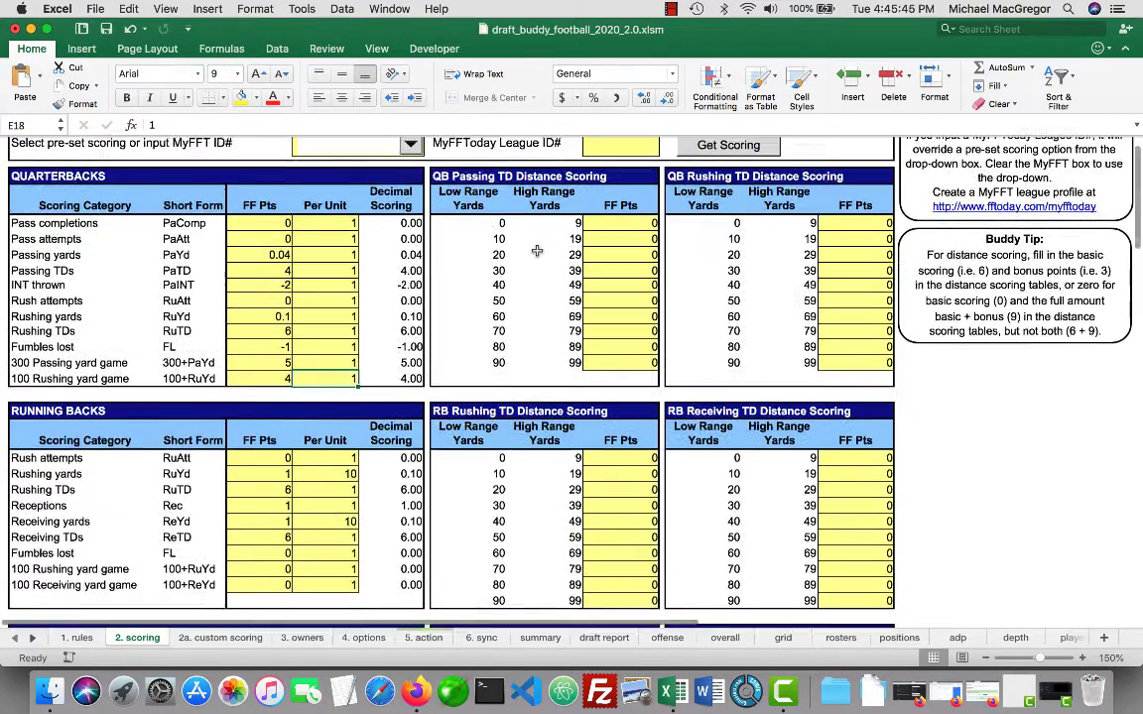
scroll(537, 251, up, 1)
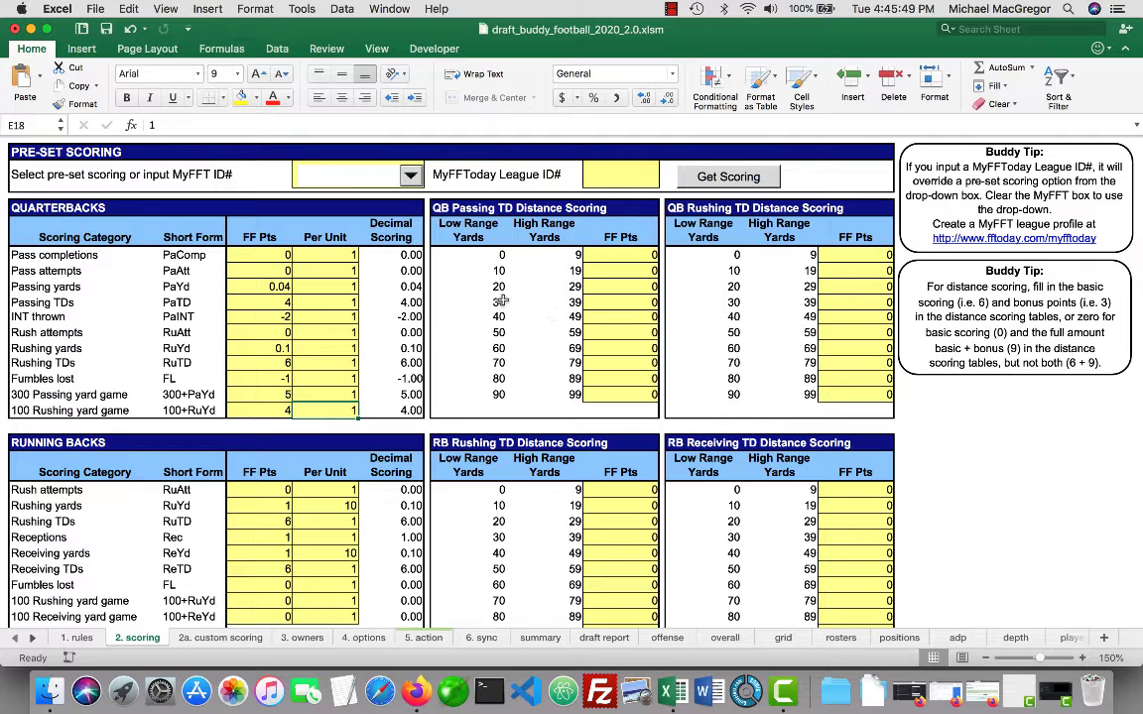
- Set the QB Passing TD Distance Scoring FF Pts to 2 for the 40–49 and 50–59 yard ranges
click(263, 303)
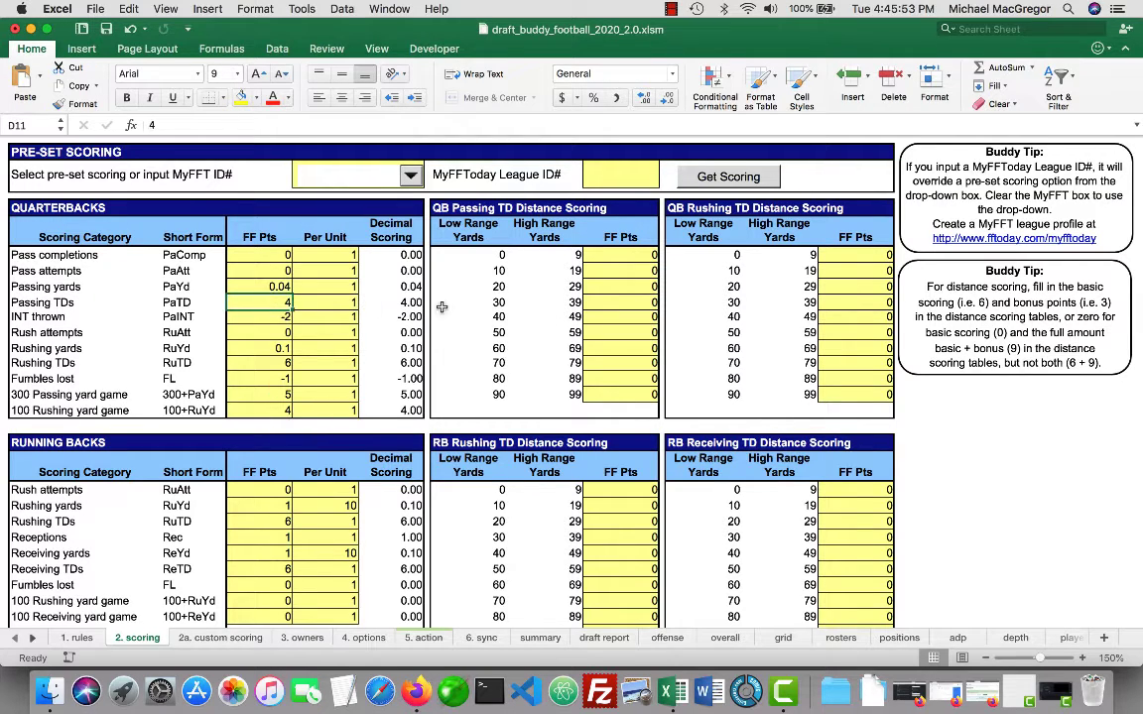
click(613, 317)
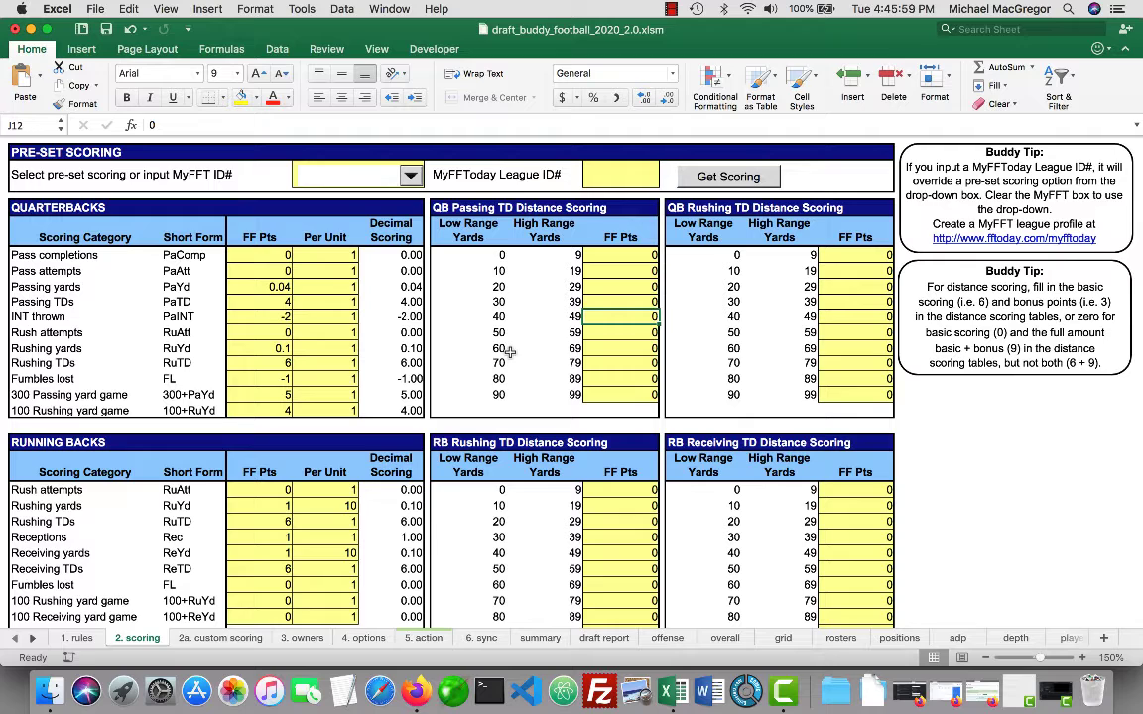
text(2)
key(Return)
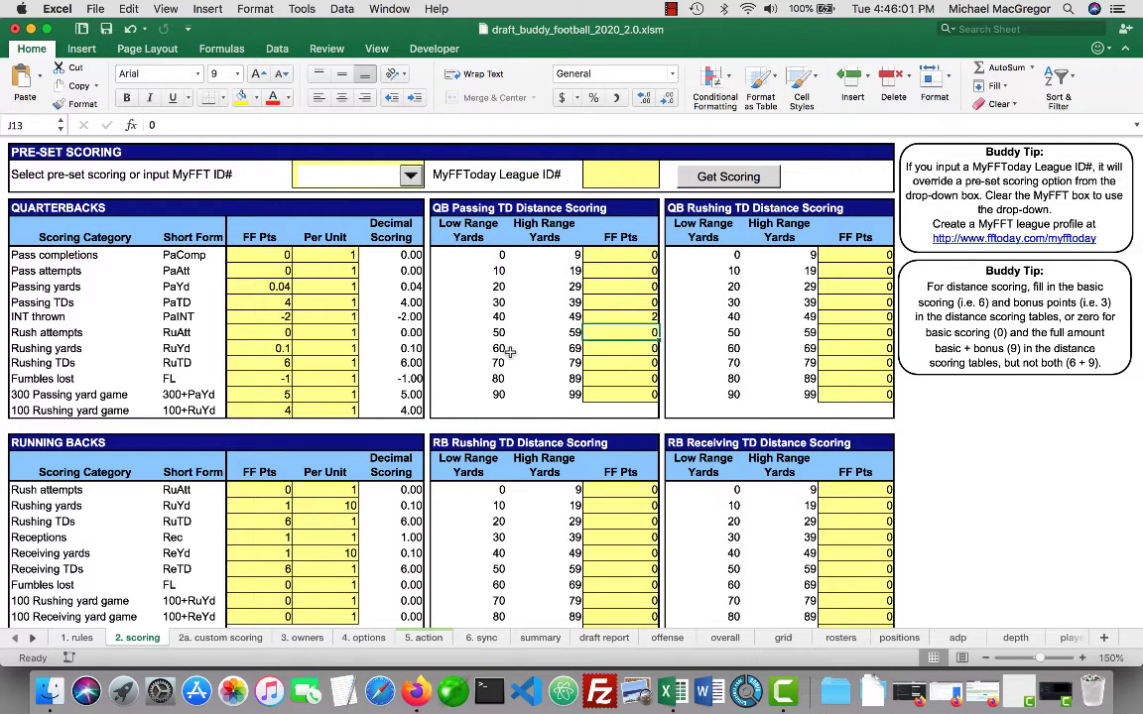
text(2)
key(Return)
- Set the QB Passing TD Distance Scoring FF Pts to 2 for each range from 60–69 through 90–99 yards
click(270, 303)
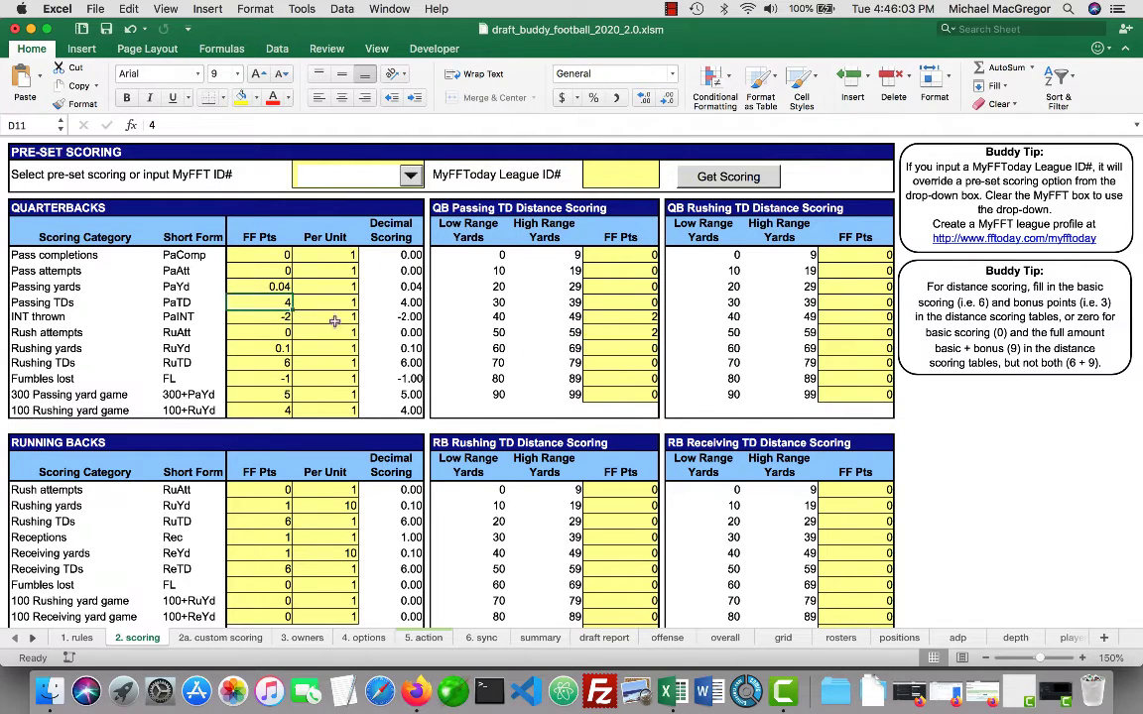
click(623, 316)
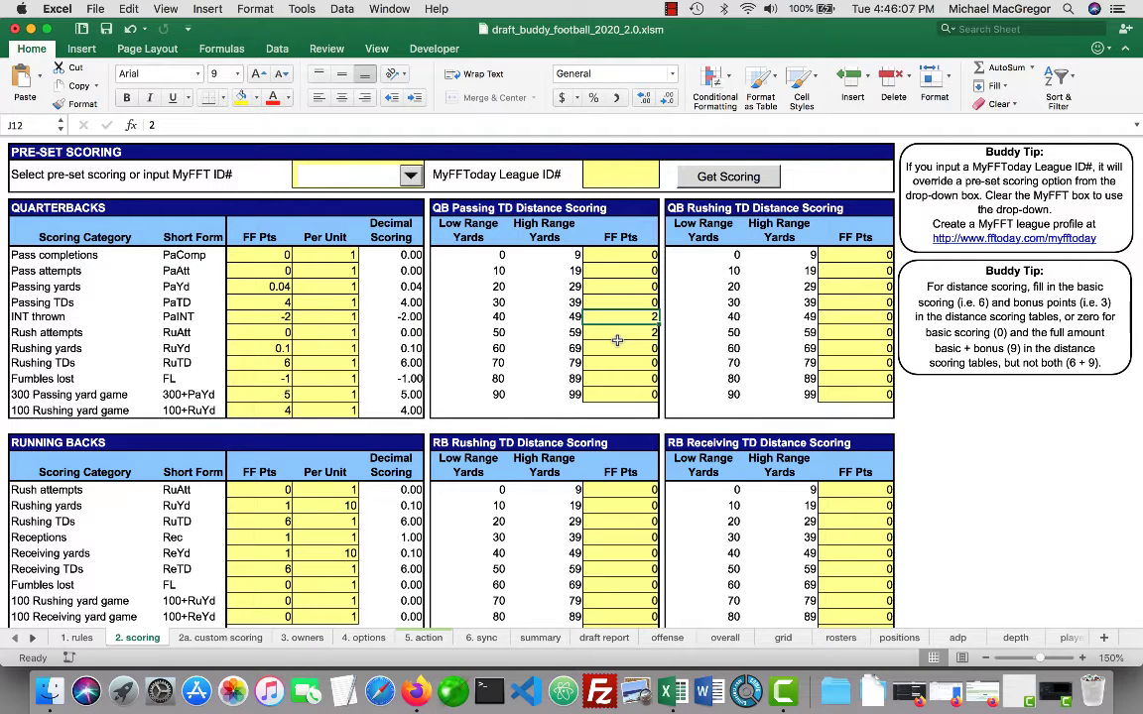
click(621, 349)
text(2)
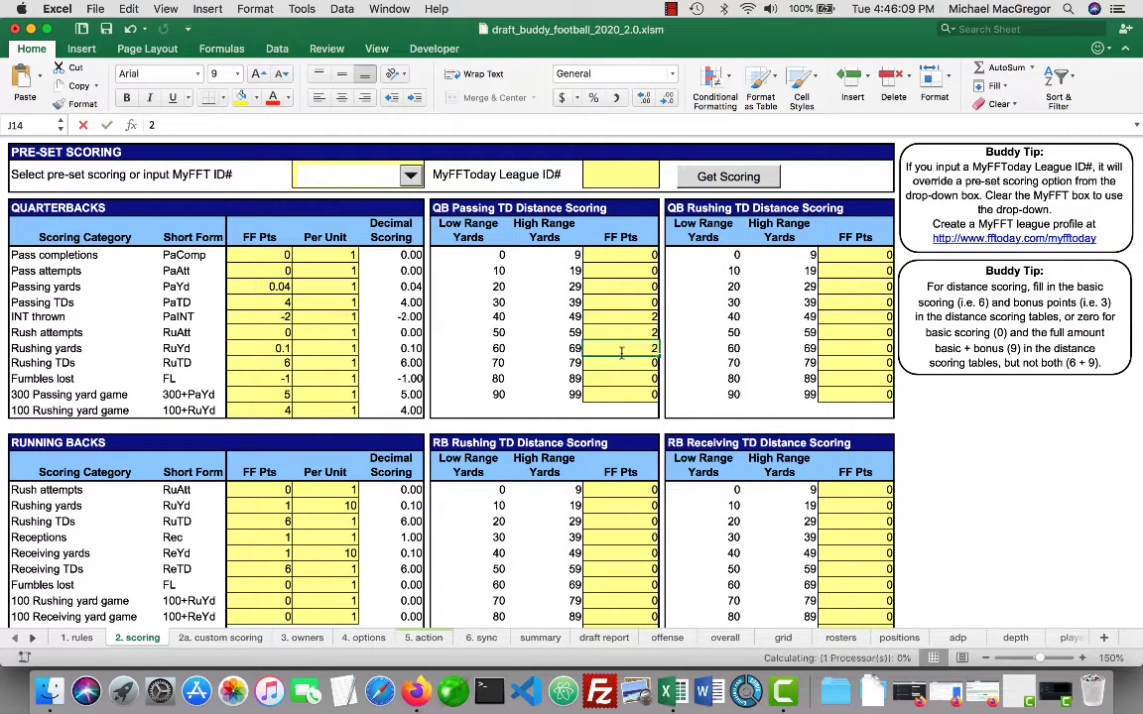
key(Return)
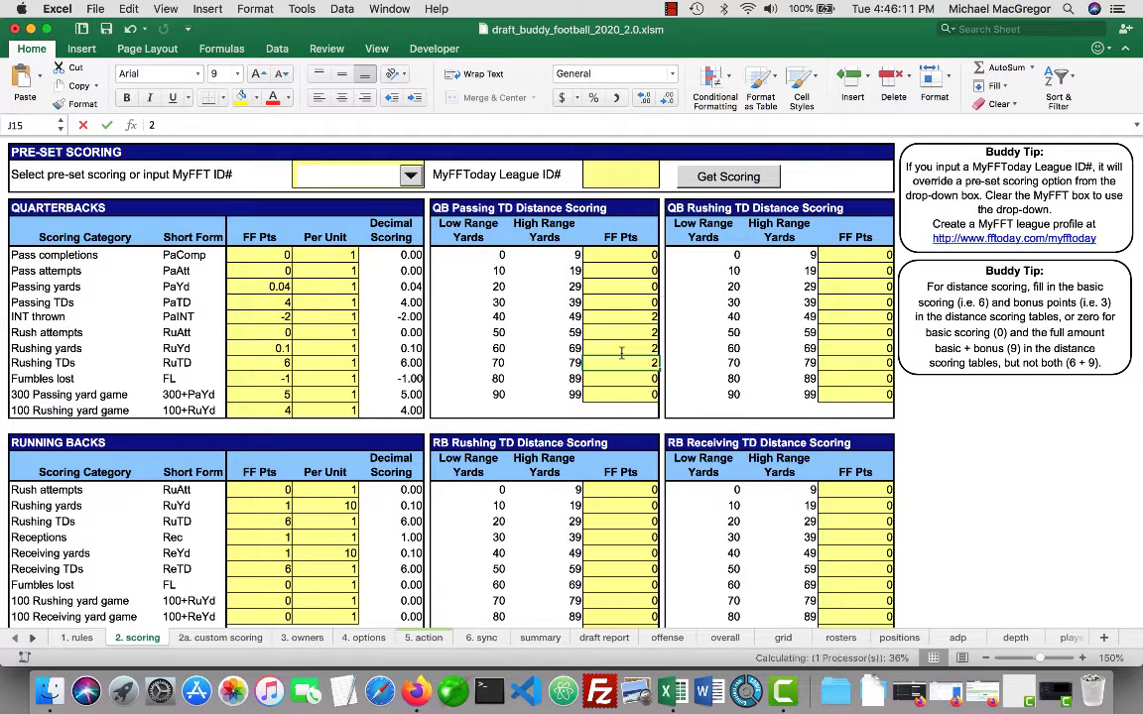
text(2)
key(Return)
text(2)
key(Return)
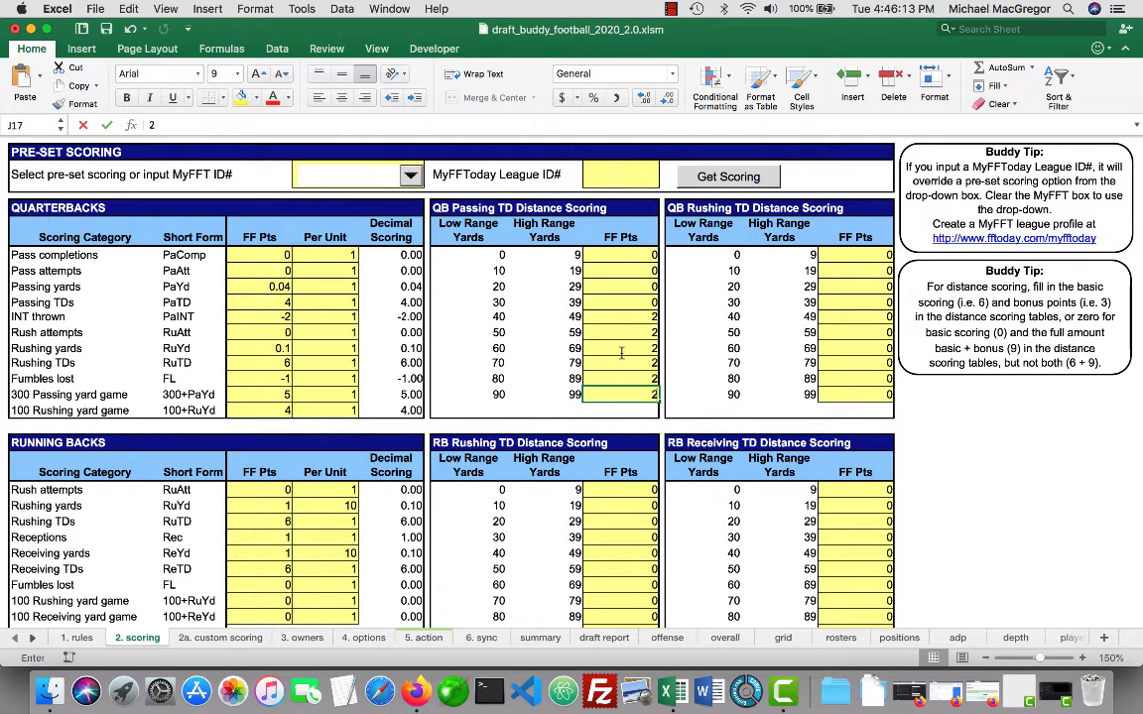
text(2)
key(Return)
- Copy the running backs' FF Pts and Per Unit values into the matching wide receiver cells
scroll(494, 359, down, 3)
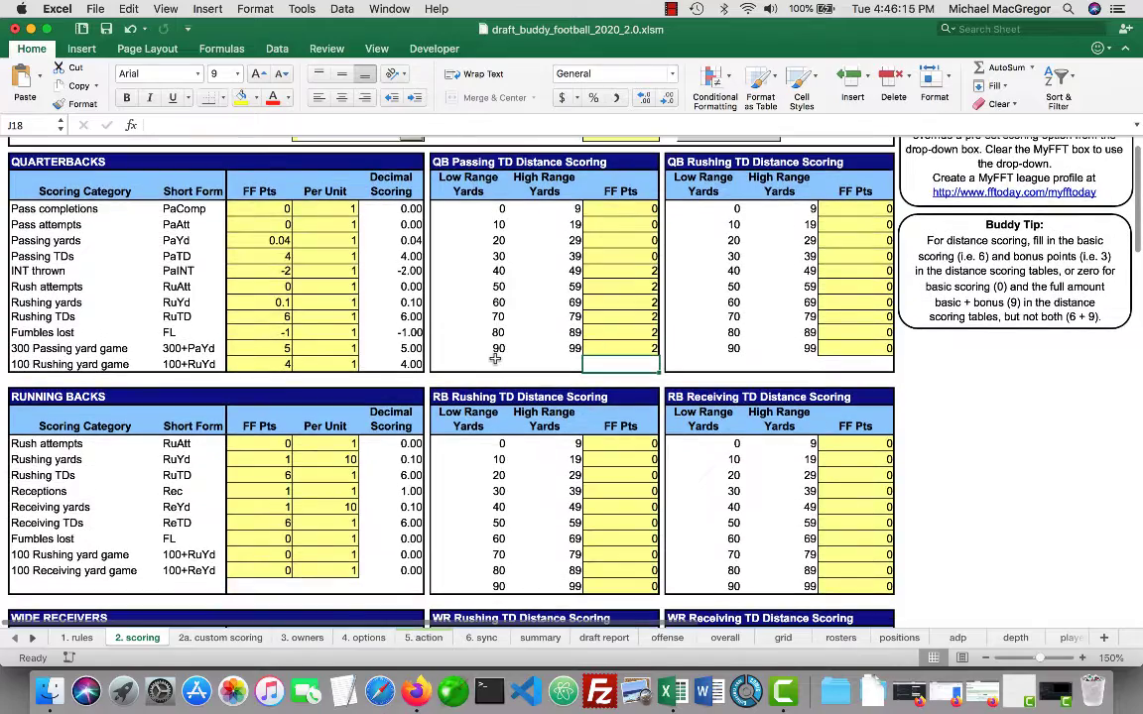
scroll(494, 359, down, 15)
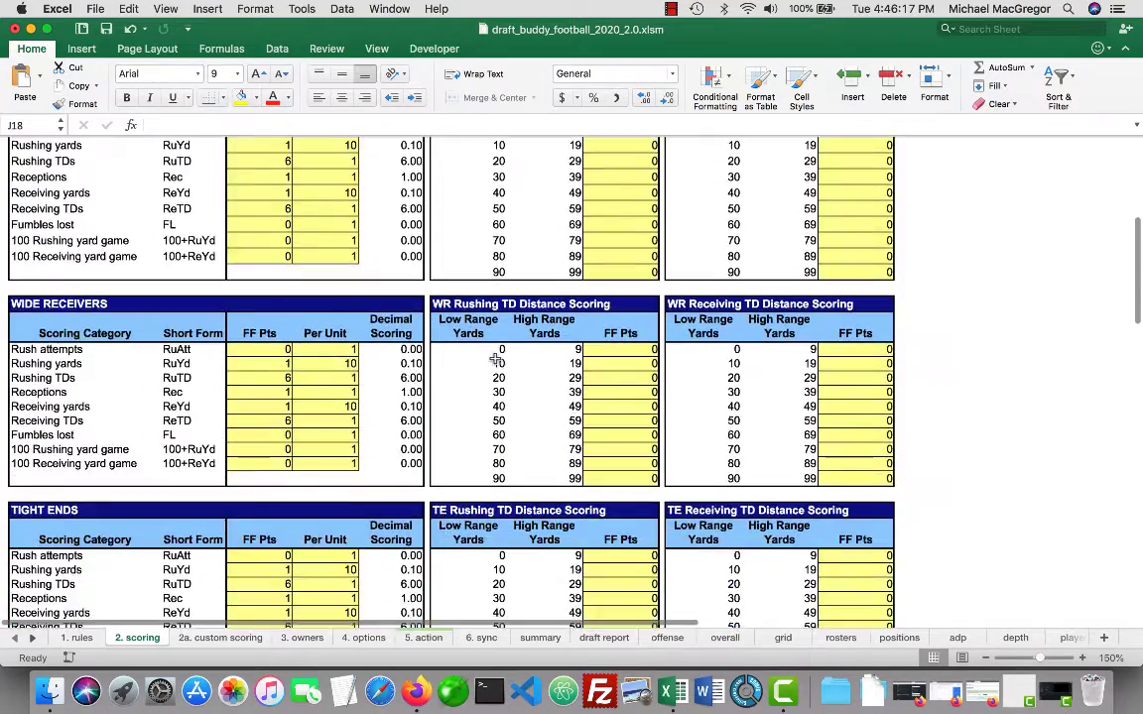
scroll(494, 359, up, 10)
scroll(494, 359, up, 2)
scroll(494, 359, down, 13)
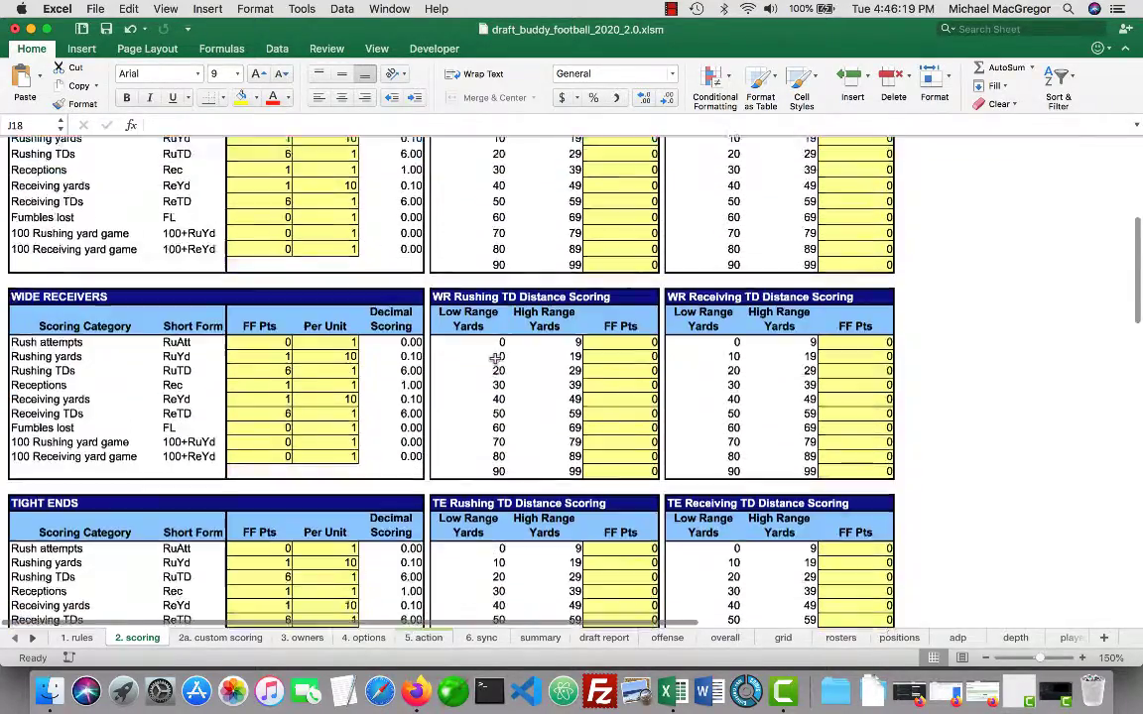
scroll(494, 359, up, 6)
scroll(495, 359, up, 4)
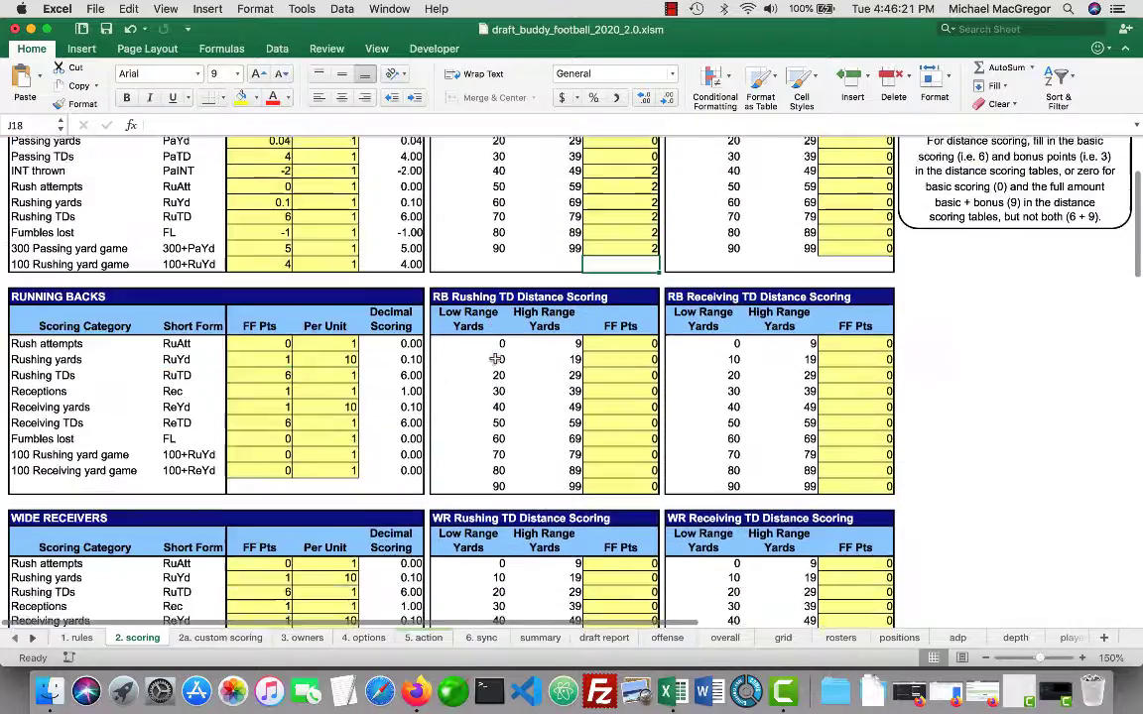
scroll(494, 359, down, 2)
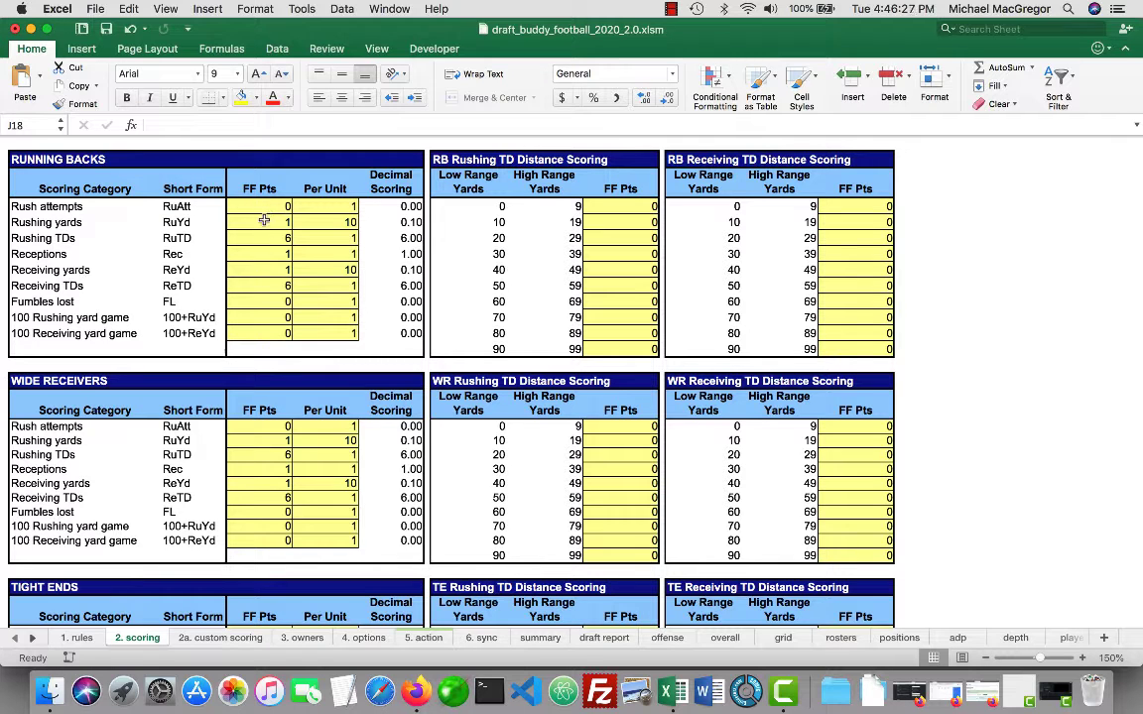
drag(264, 214, 315, 333)
drag(260, 207, 312, 329)
key(super+c)
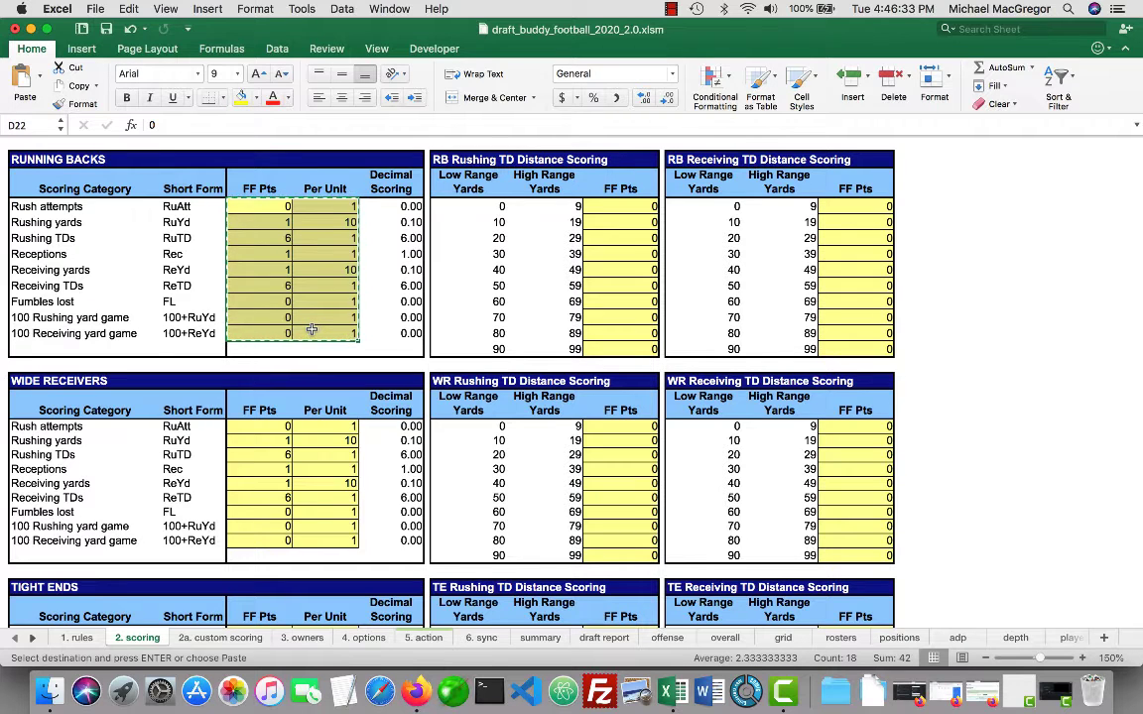
click(266, 426)
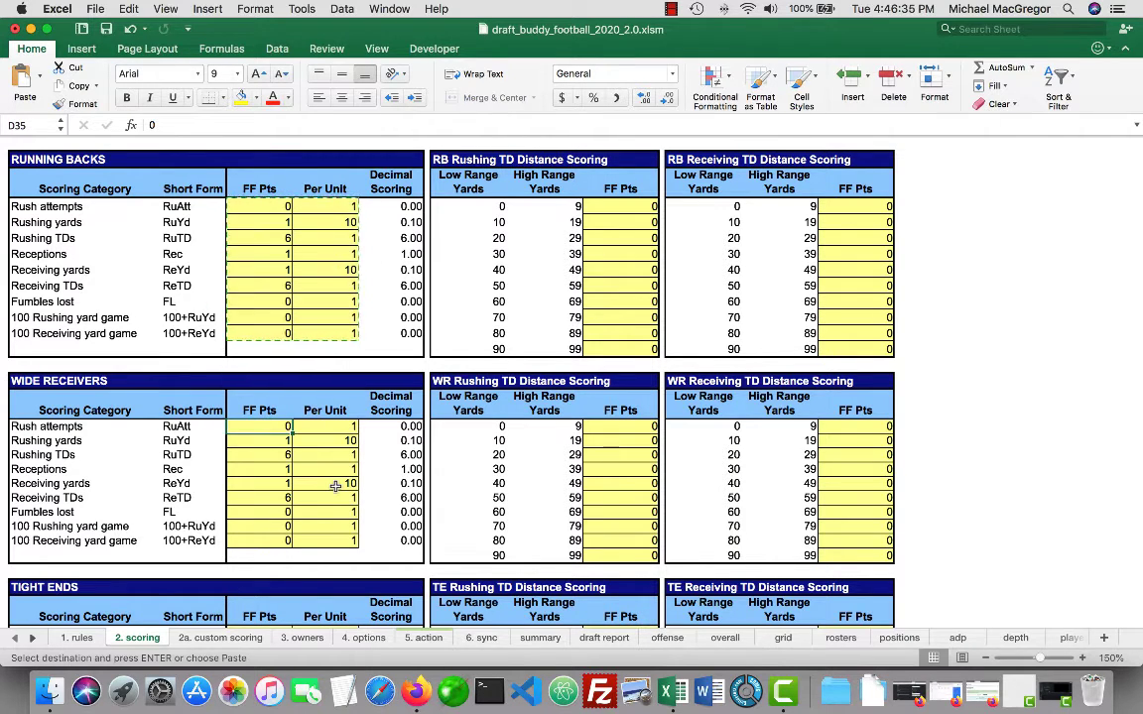
key(super+v)
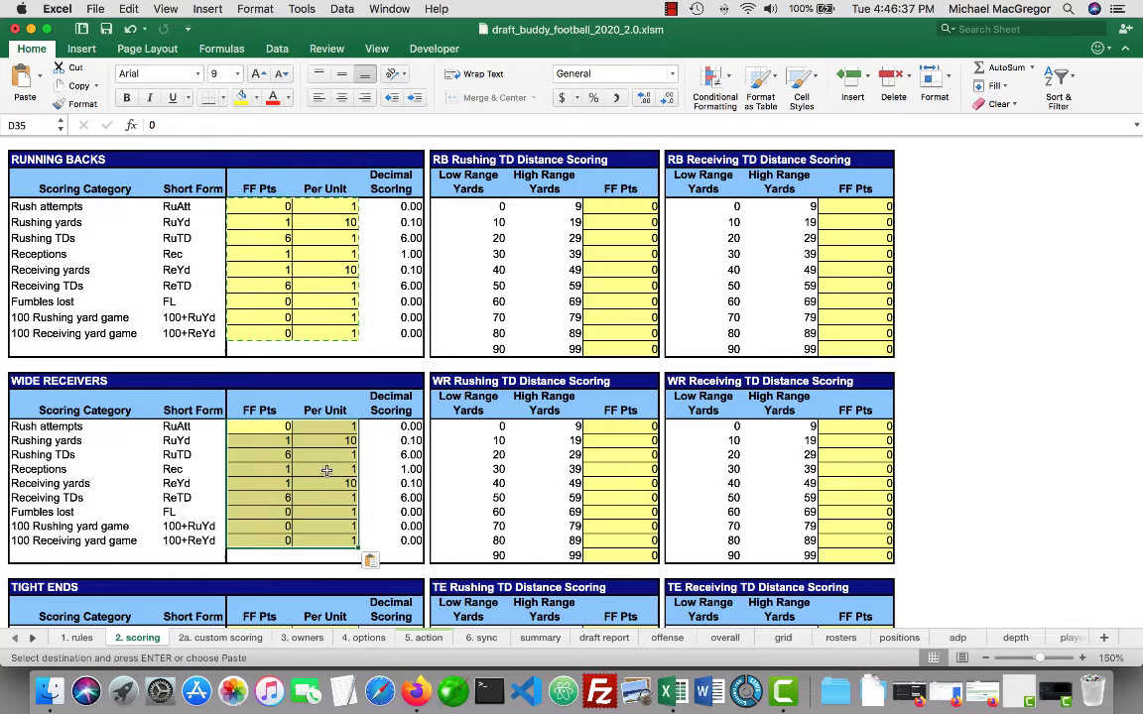
- Paste the copied running back FF Pts and Per Unit values into the tight ends table
scroll(315, 430, down, 2)
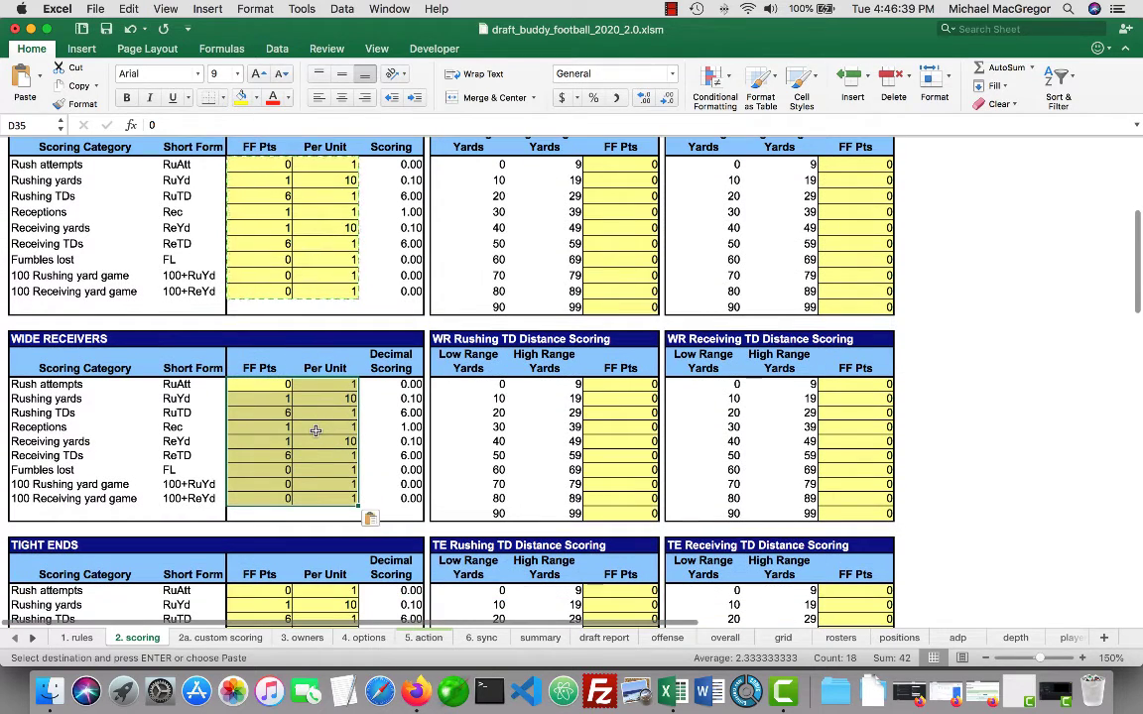
scroll(316, 430, down, 3)
scroll(316, 430, down, 7)
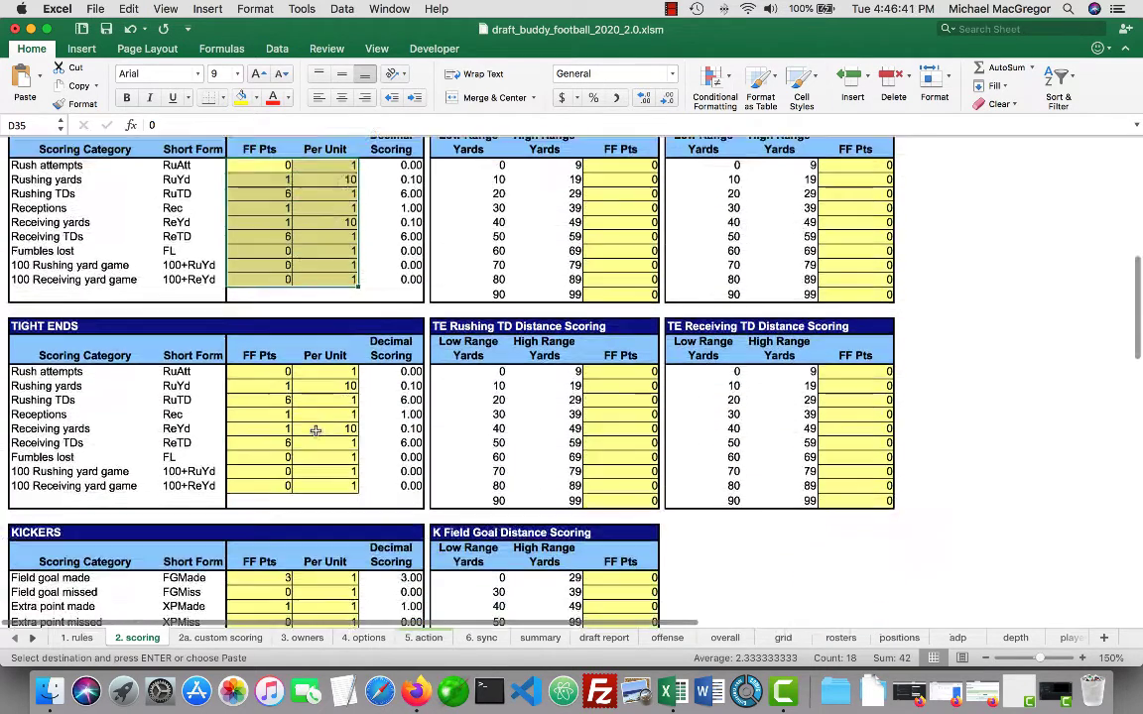
click(268, 371)
key(super+v)
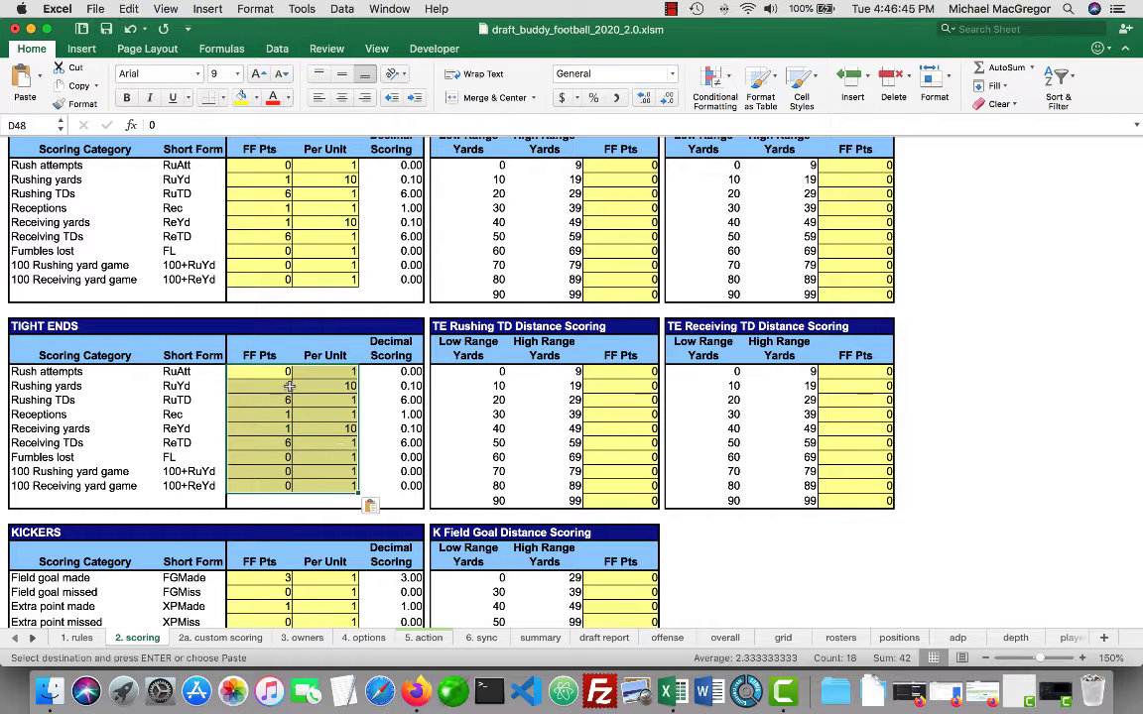
- Examine the kicker field goal distance scoring and the Team D Points Against Scoring ranges
scroll(288, 385, down, 7)
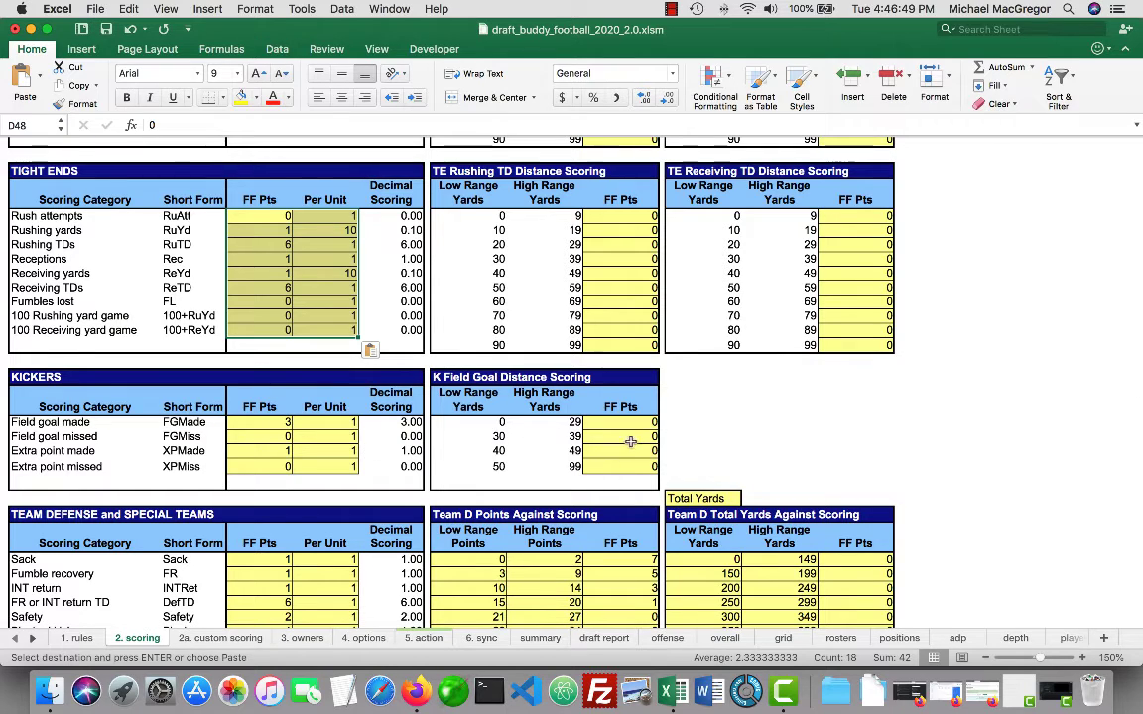
scroll(518, 437, down, 8)
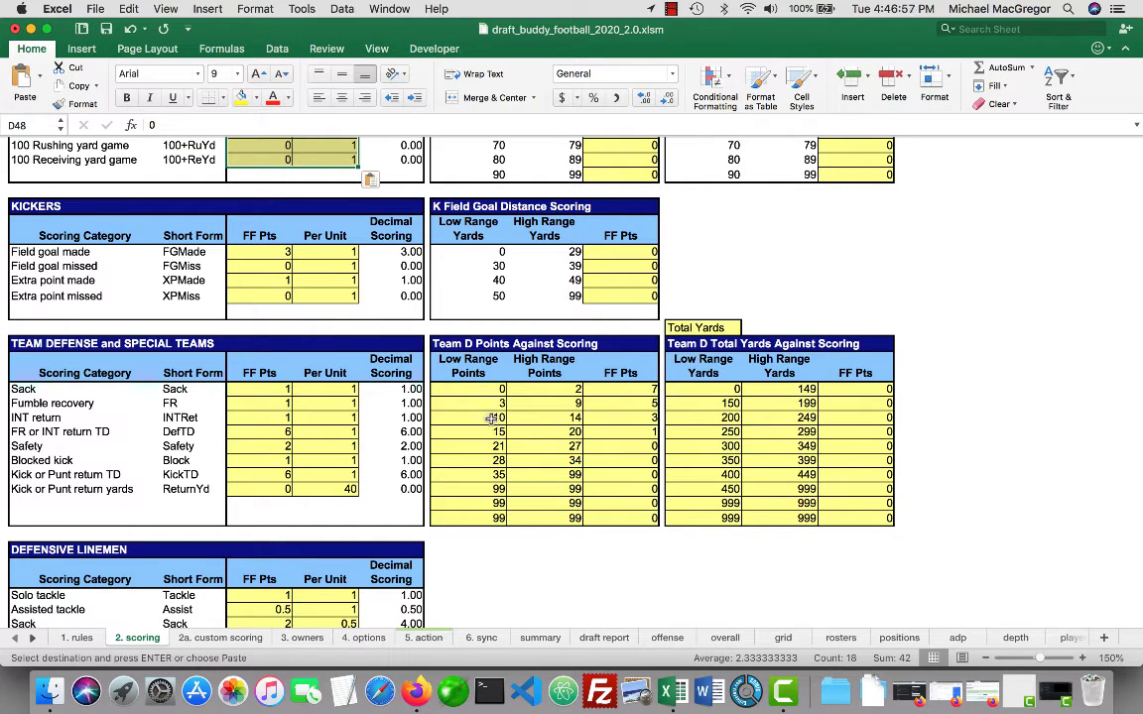
drag(488, 389, 560, 432)
click(434, 386)
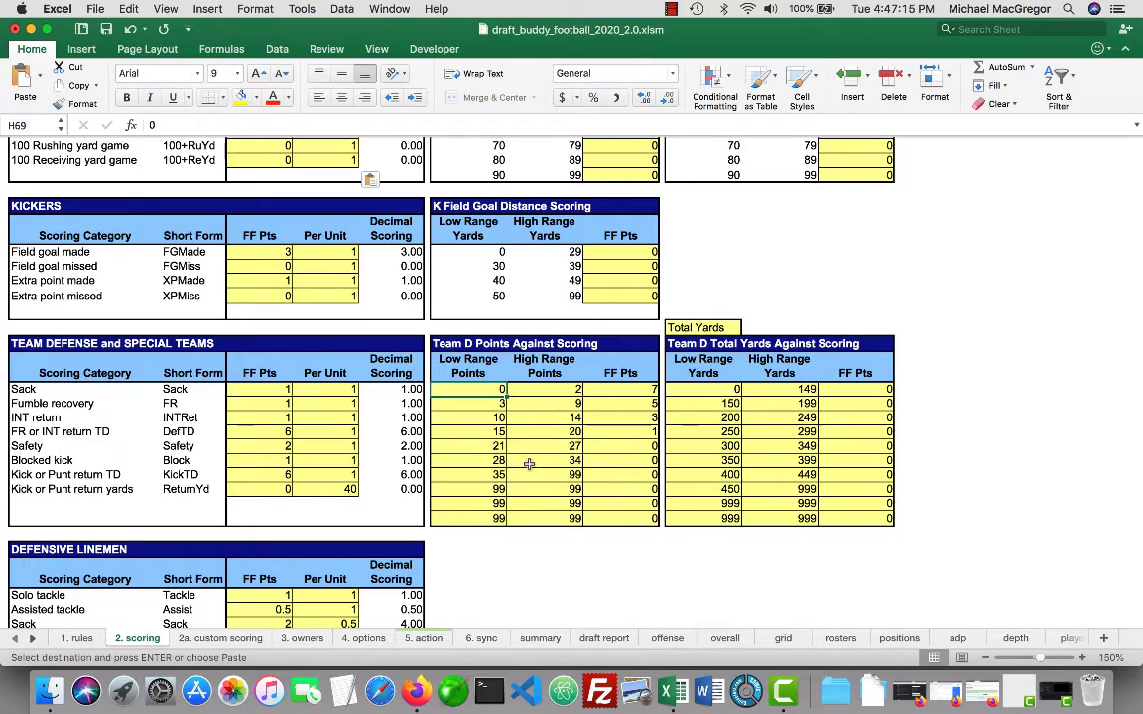
scroll(329, 422, down, 3)
scroll(329, 423, up, 10)
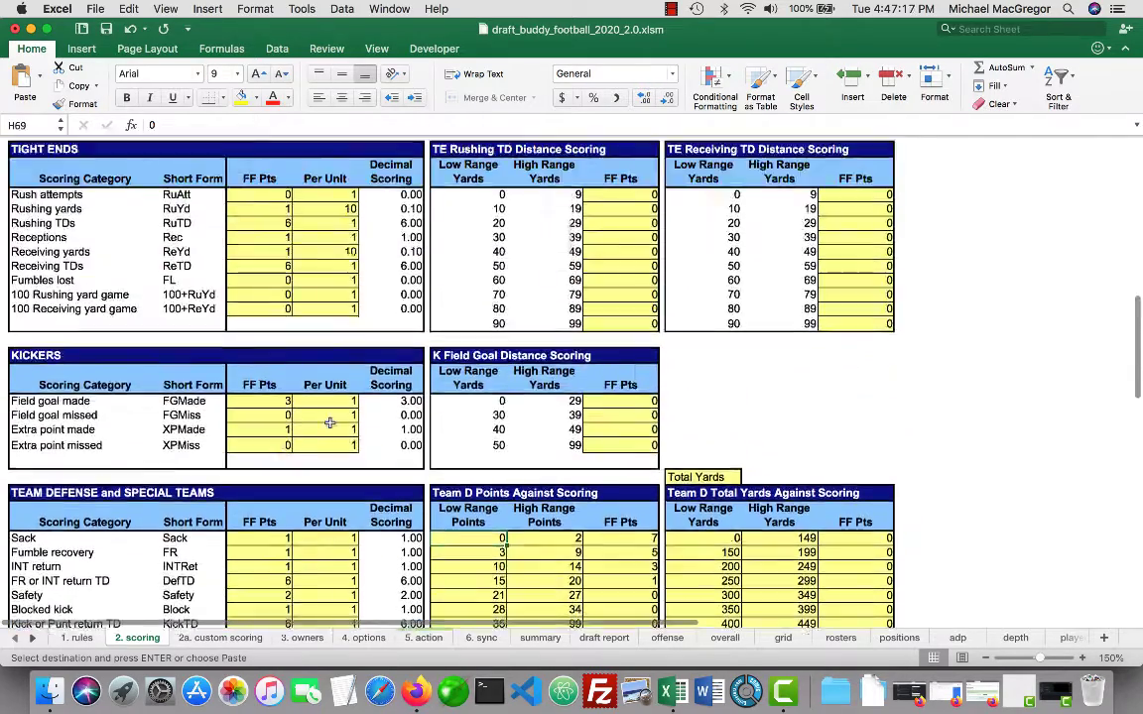
- View the pre-set scoring options without choosing one and select the empty MyFFToday League ID# cell
scroll(329, 423, up, 15)
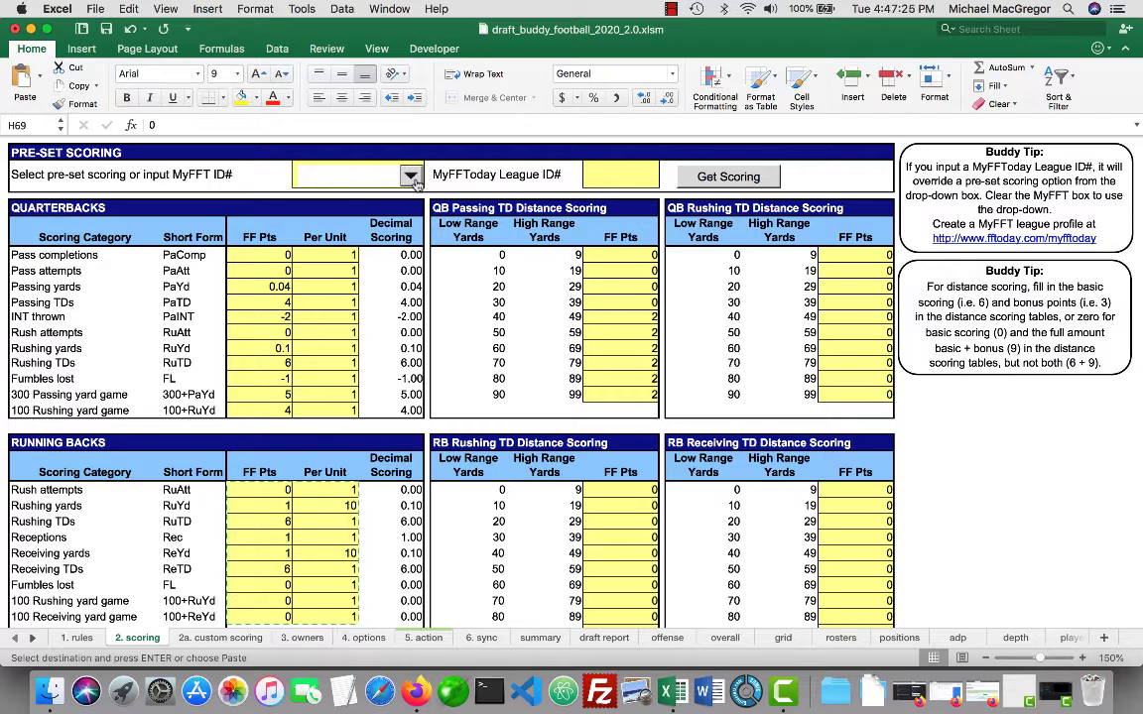
click(410, 177)
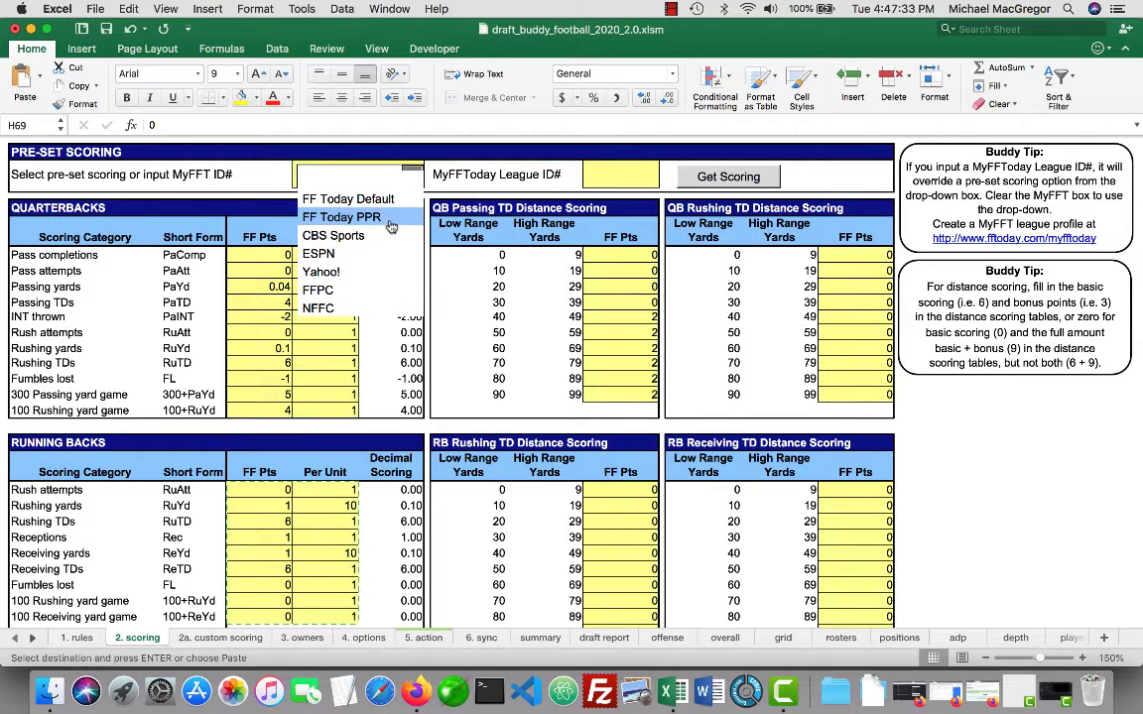
click(503, 226)
click(595, 173)
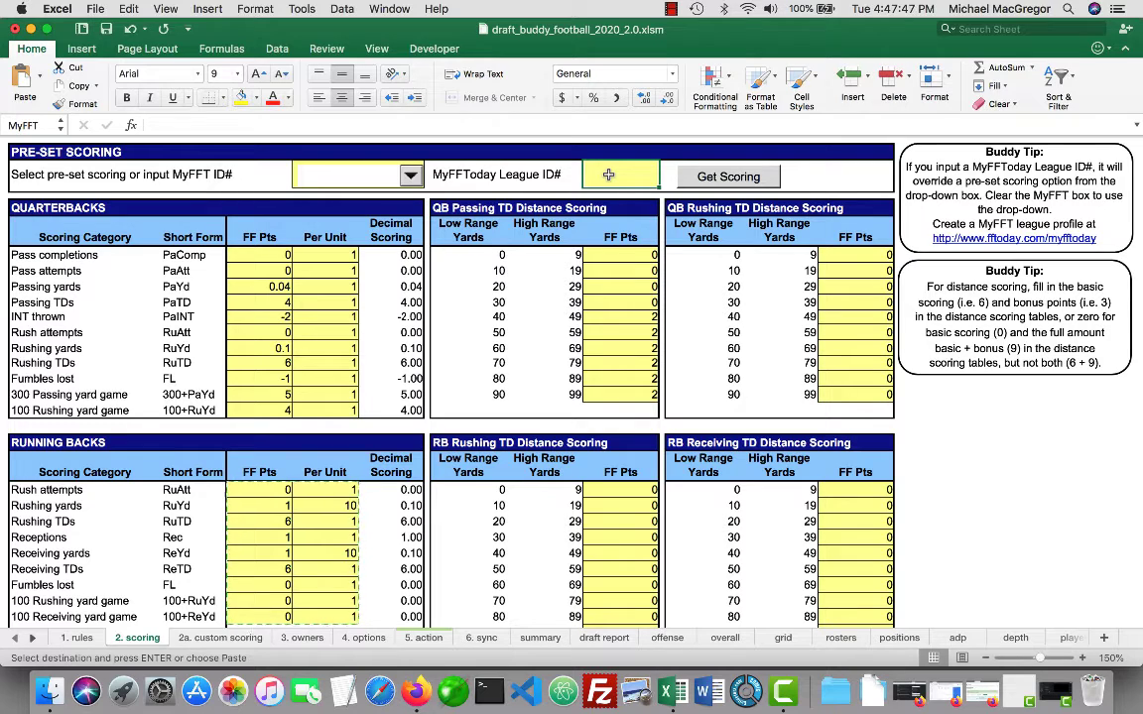
- Review the quarterback and running back scoring values, finishing on the quarterback passing yards FF Pts
click(285, 255)
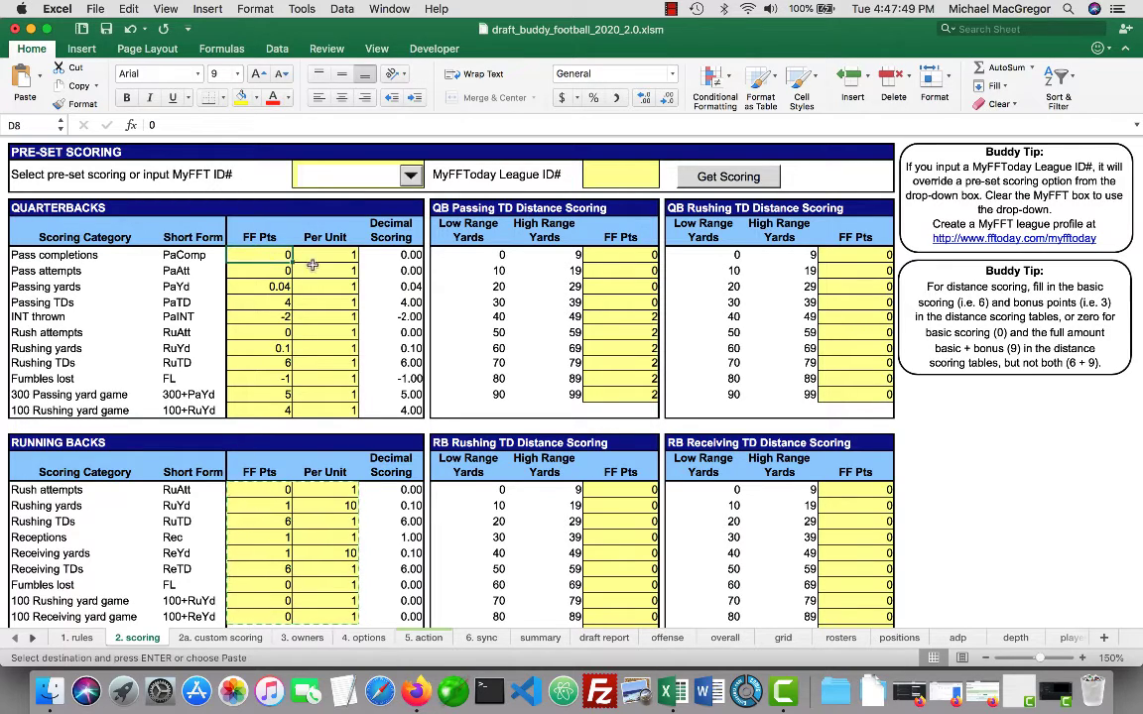
scroll(298, 287, down, 1)
scroll(299, 298, down, 8)
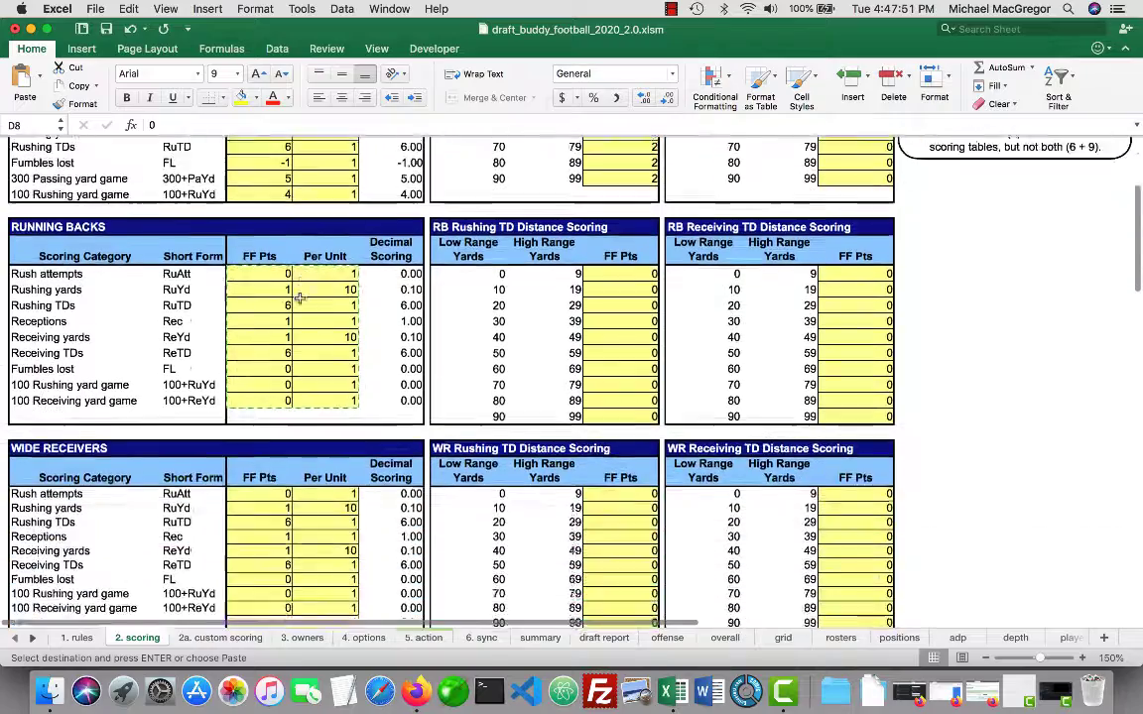
scroll(298, 298, up, 5)
scroll(299, 297, up, 4)
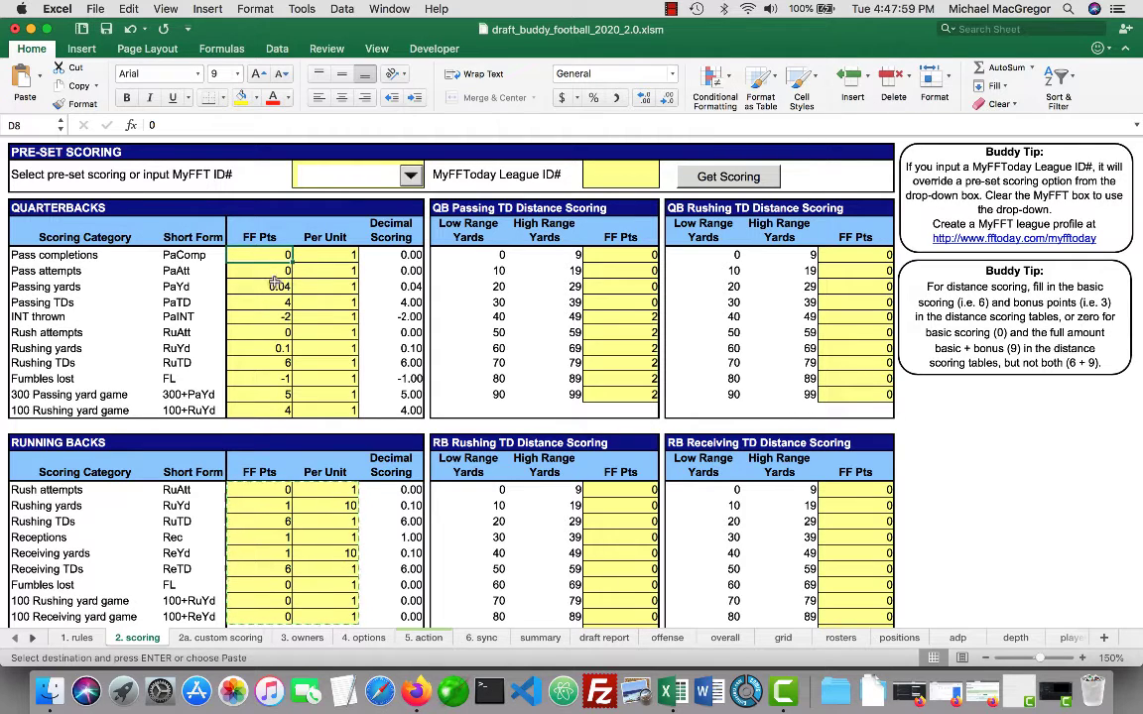
click(275, 285)
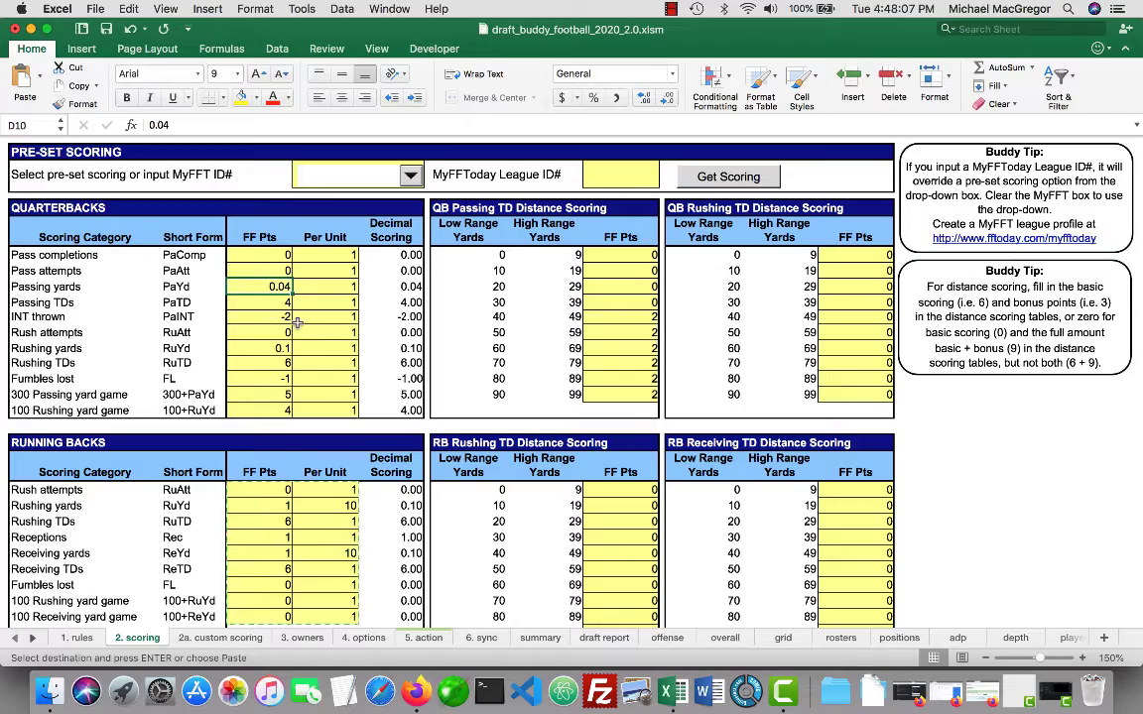
- Cancel the pending copy of the running back values and review the running back, wide receiver and tight end scoring tables
scroll(296, 323, down, 3)
key(Escape)
scroll(295, 339, down, 6)
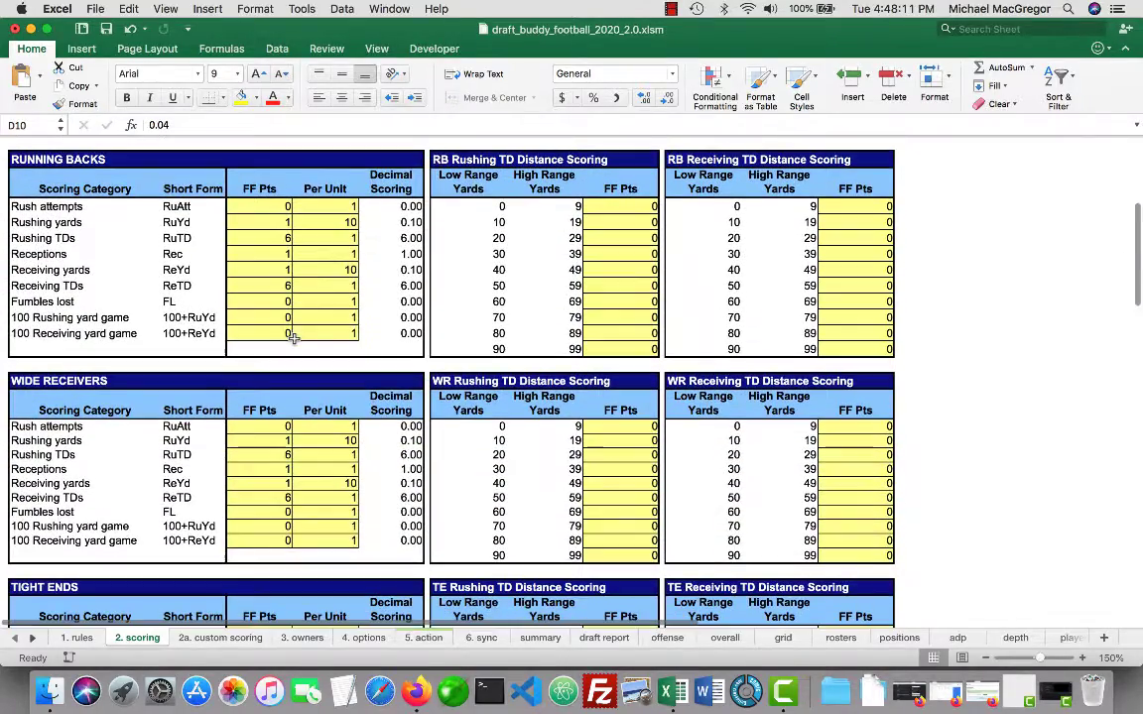
scroll(294, 338, down, 4)
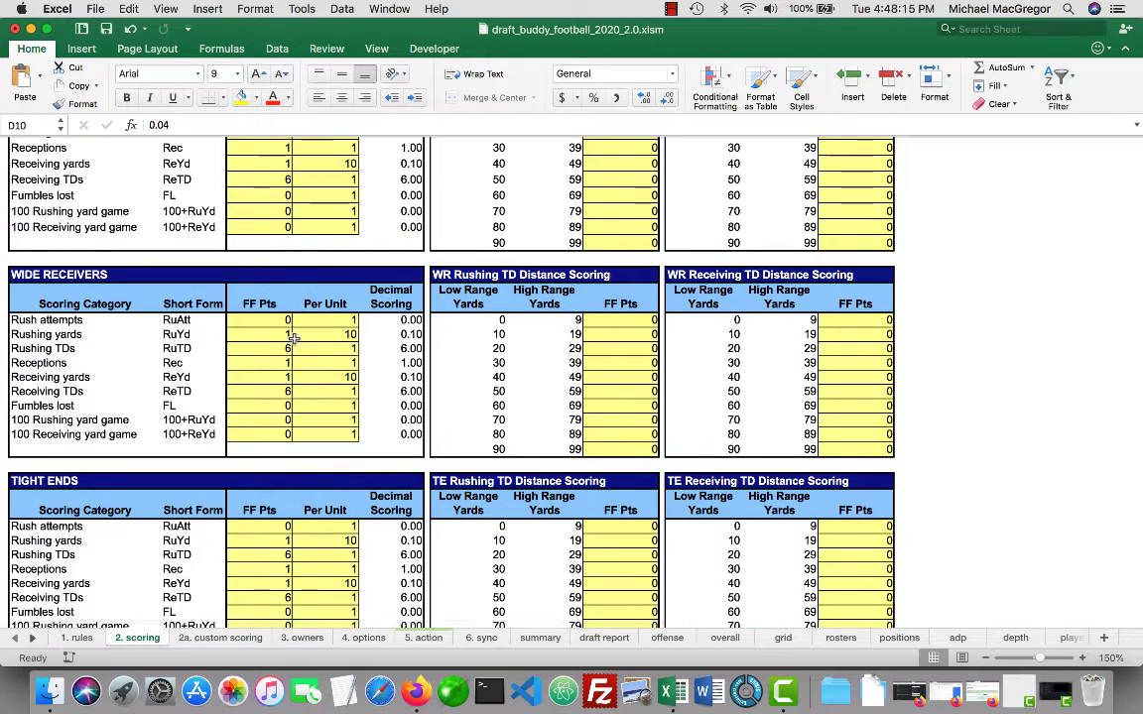
scroll(294, 339, down, 1)
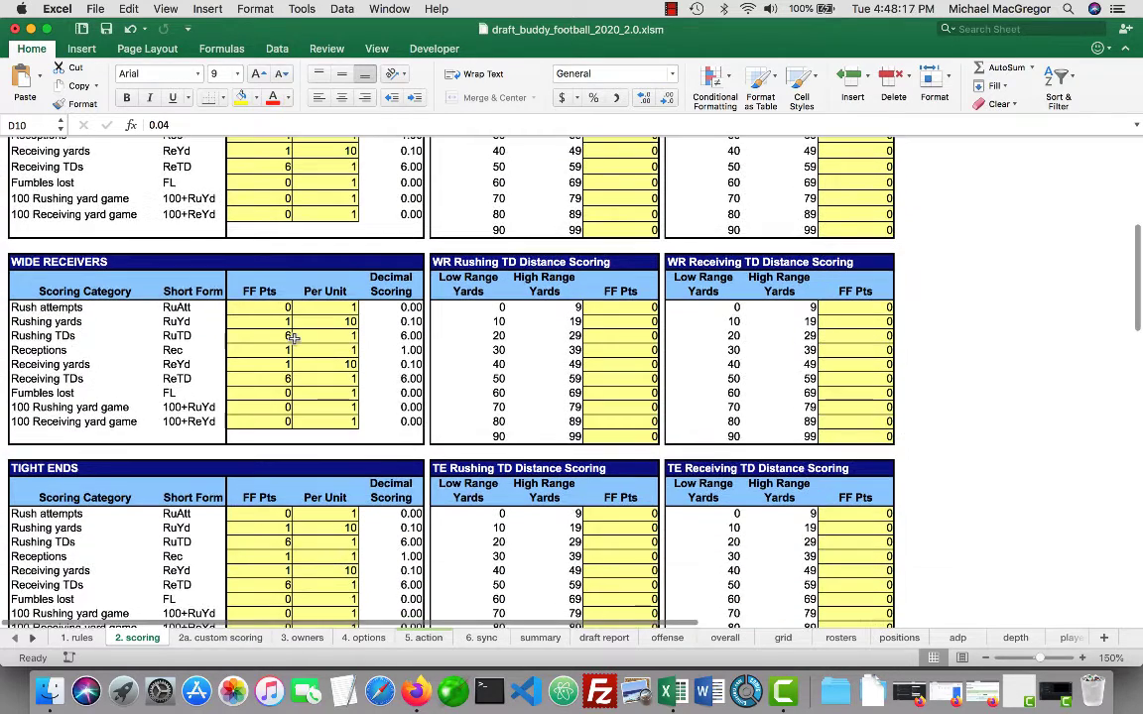
scroll(294, 338, up, 15)
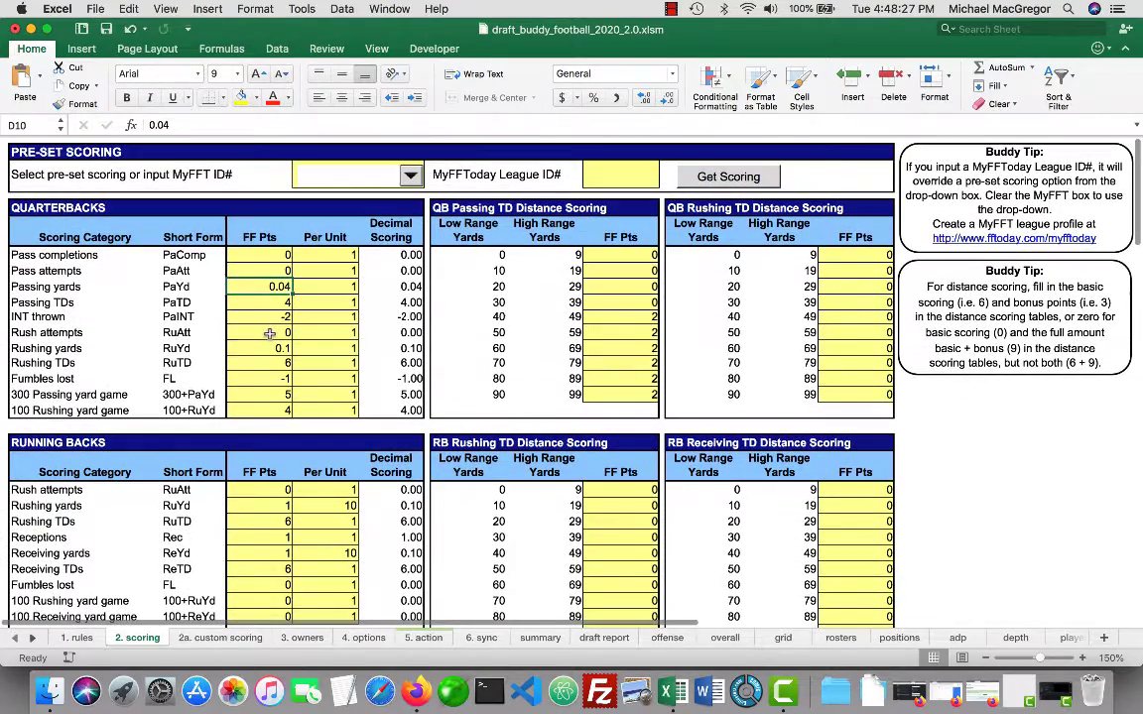
- View the league rules and settings sheet briefly, and return to the scoring sheet
scroll(269, 333, down, 1)
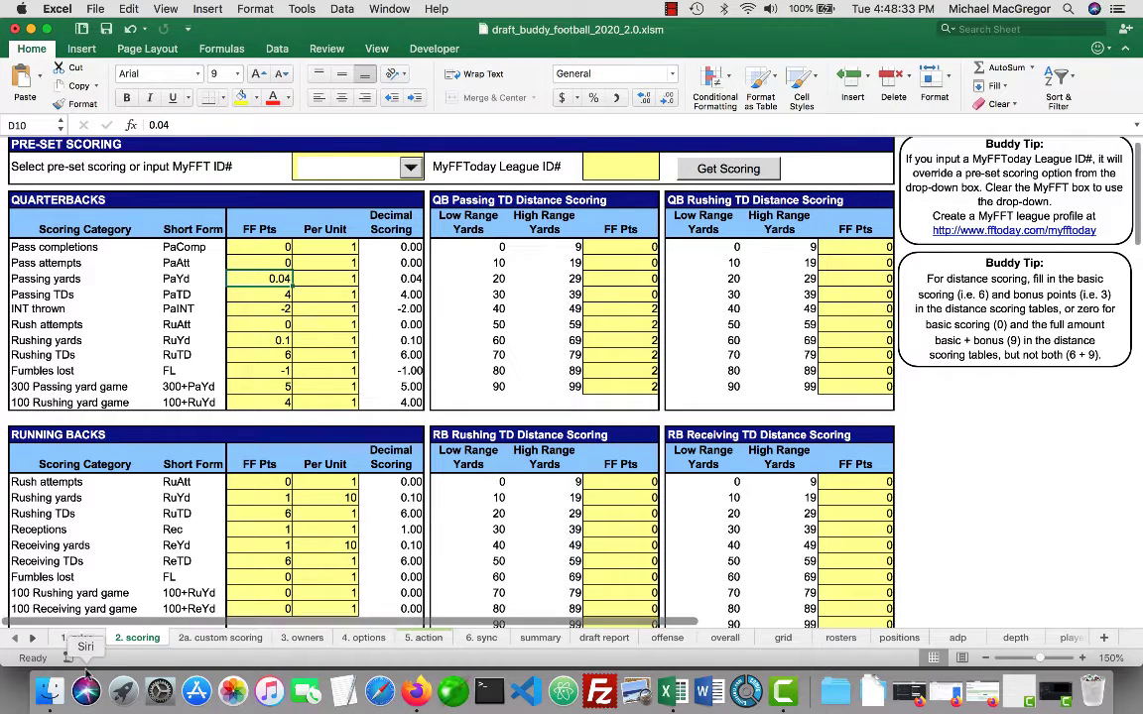
click(76, 638)
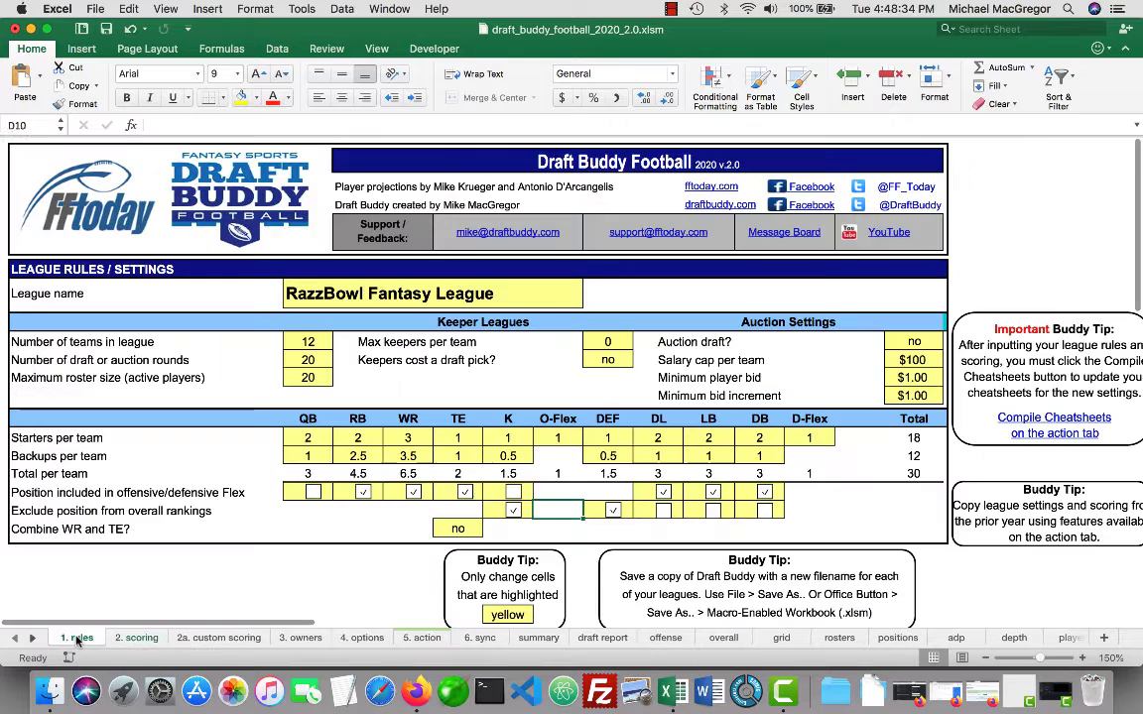
click(136, 638)
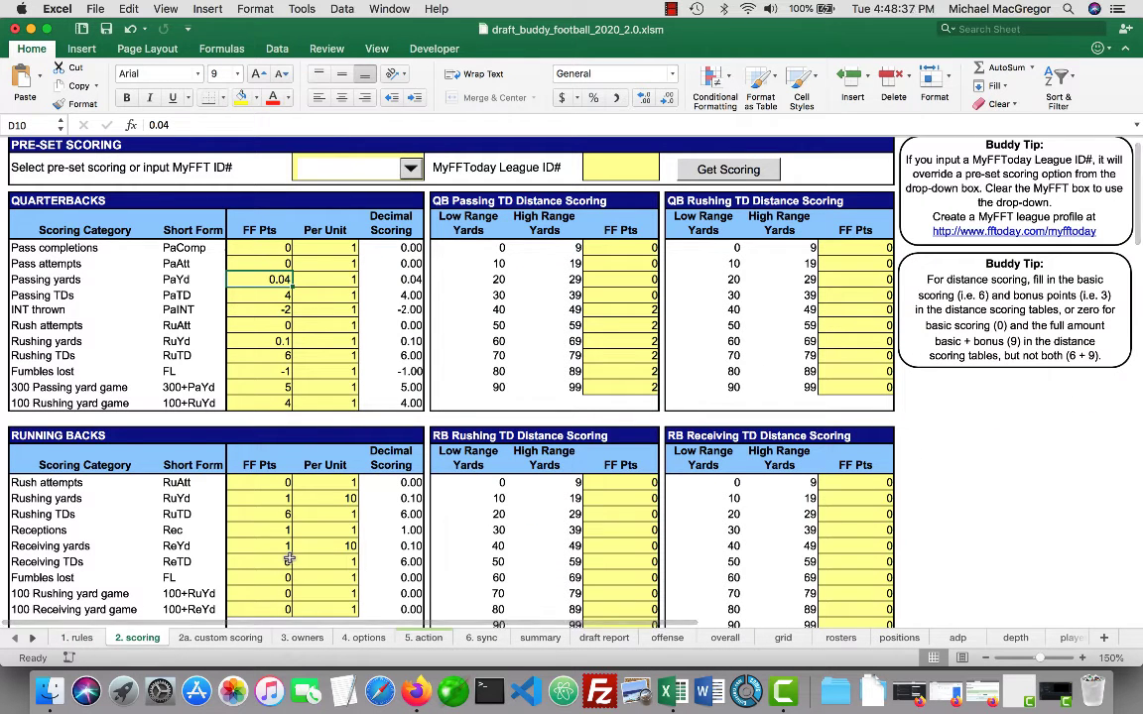